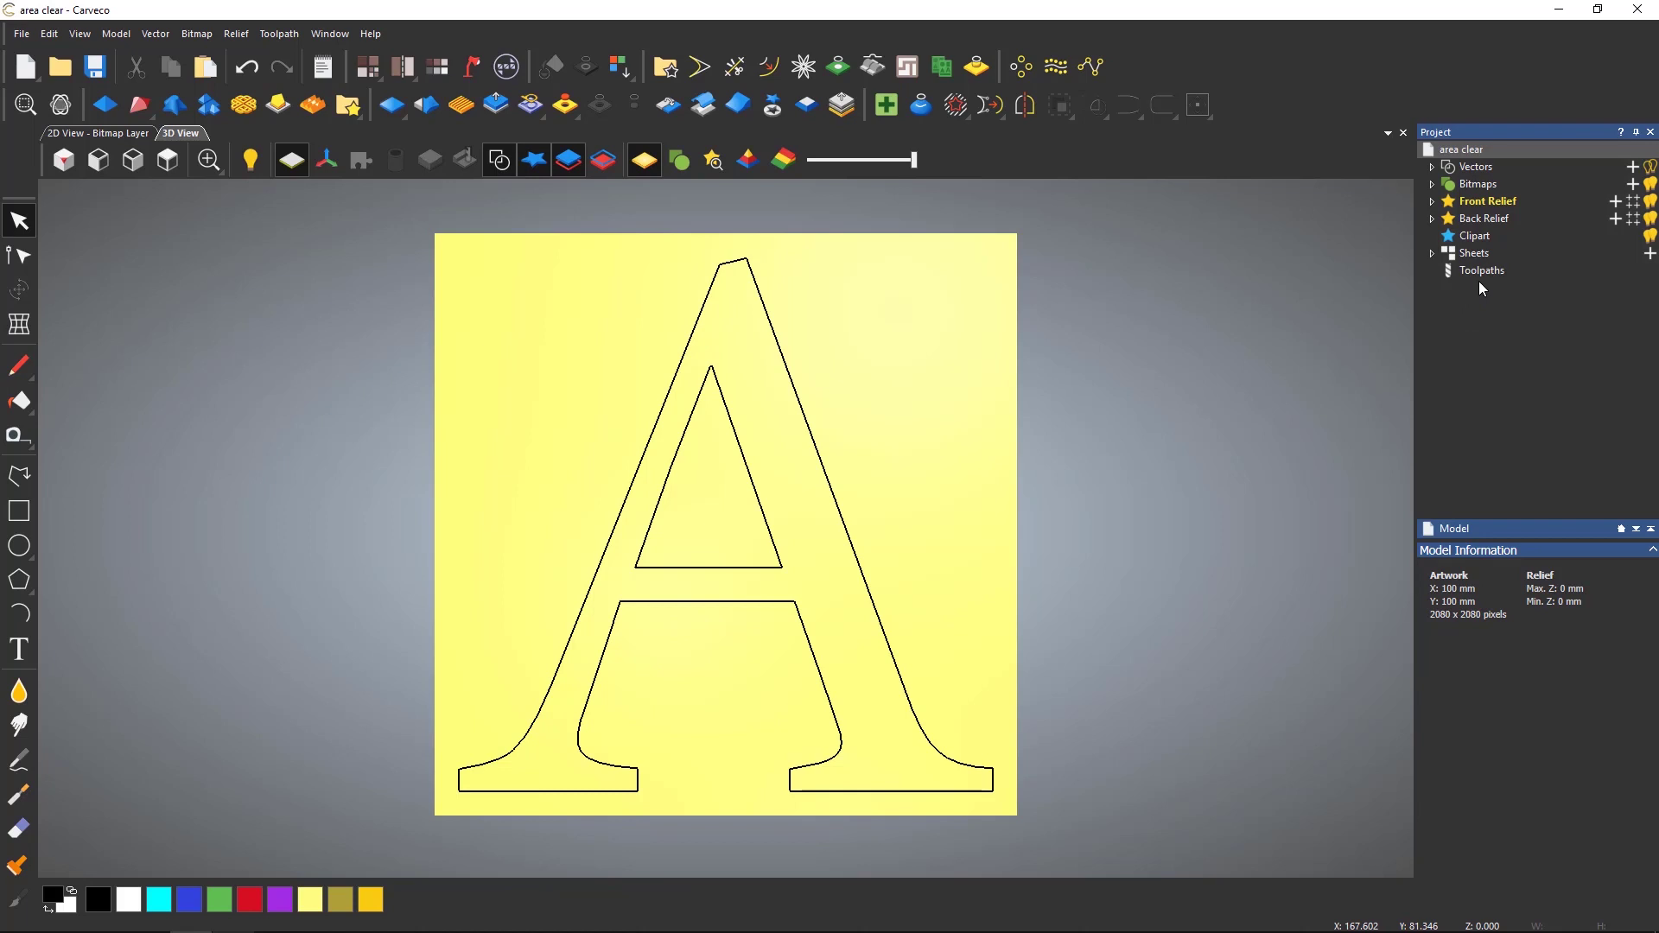
- Start a new toolpath from Create Area Clearance Toolpath in the 2D Toolpaths section
left_click(1479, 277)
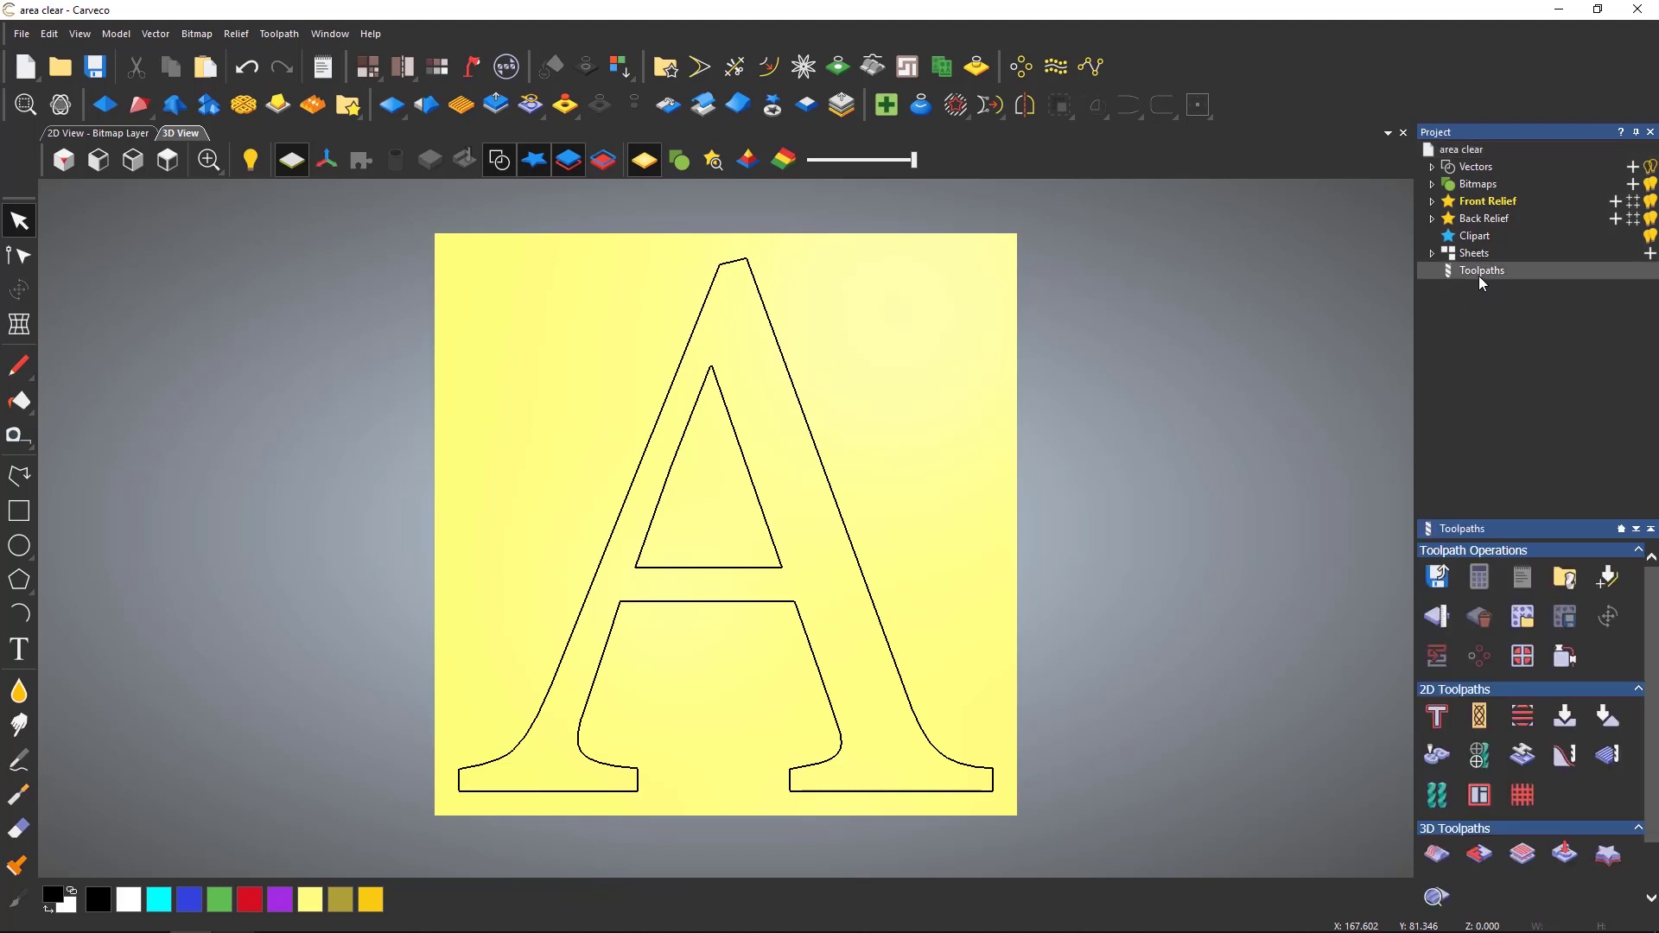
left_click(1527, 720)
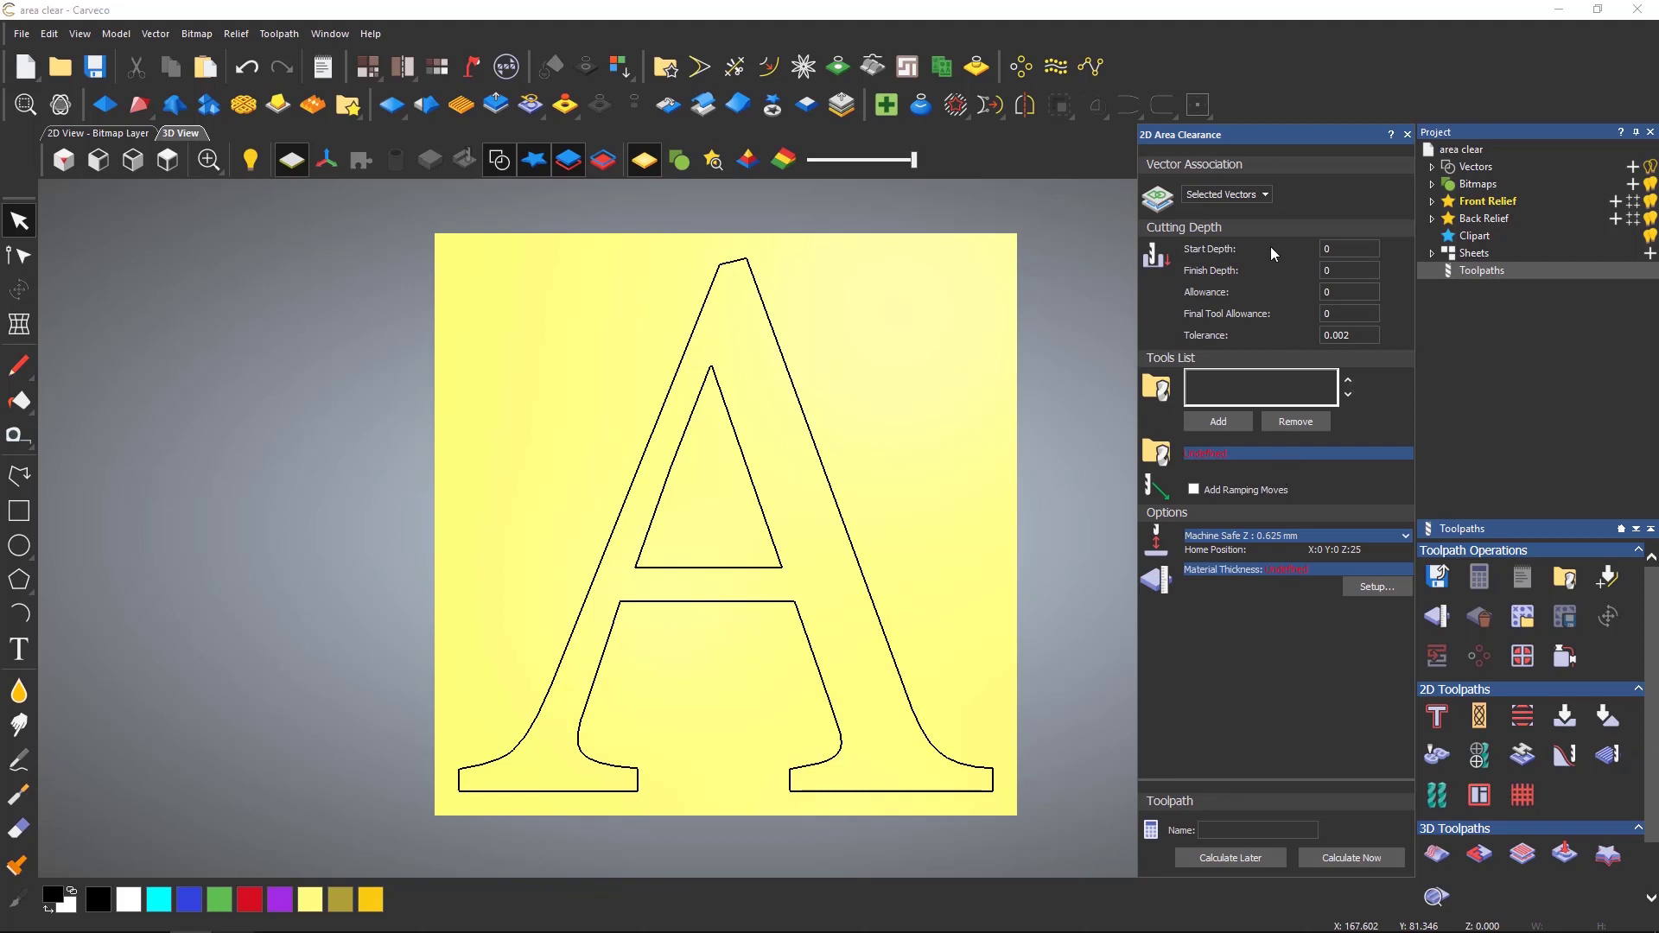
- Enter 5 mm as the Finish Depth in the Area Clearance form
key("Tab")
- Add End Mill 12 mm from the Tool Database and select the letter A vector
left_click(1230, 424)
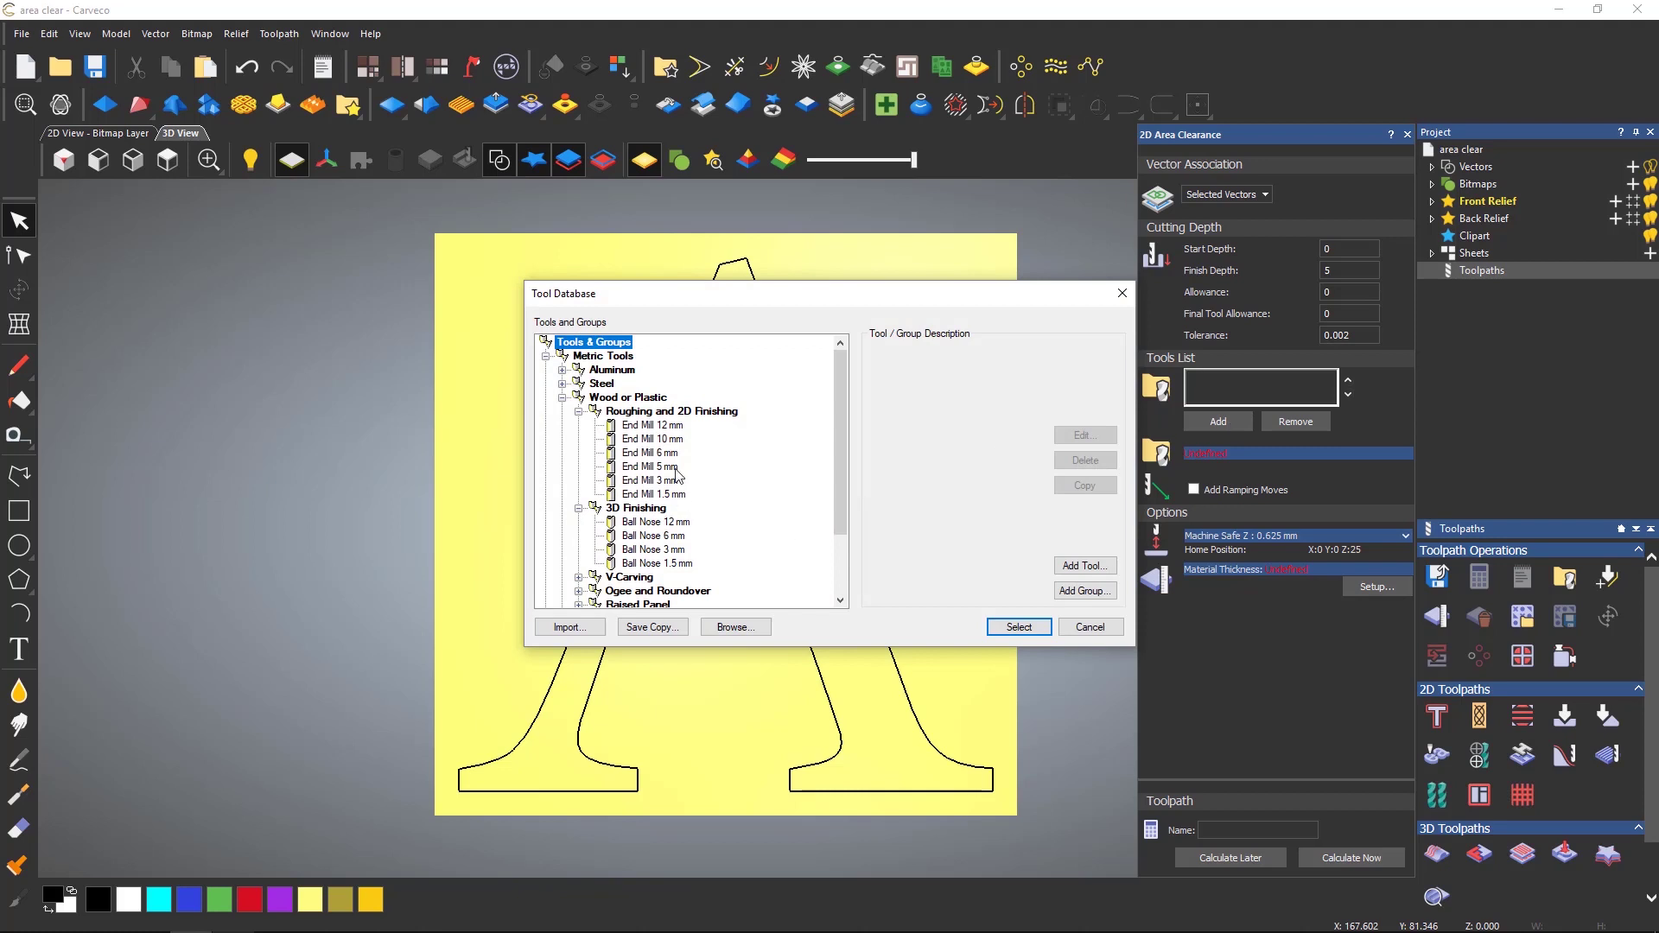
left_click(656, 425)
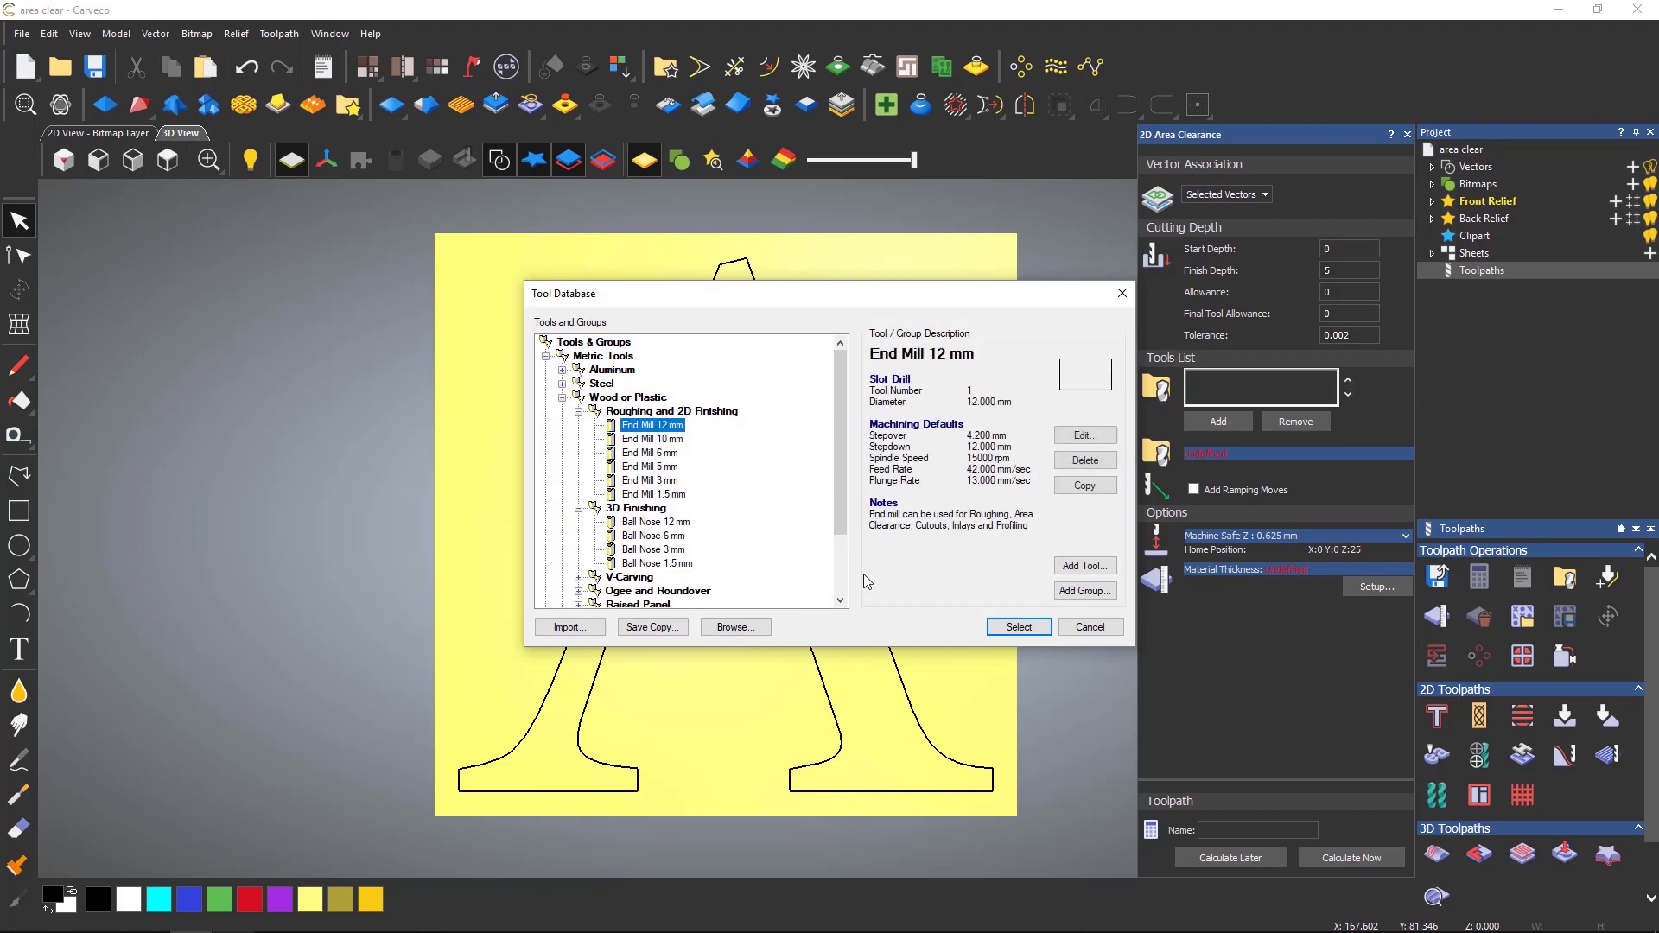
left_click(1016, 626)
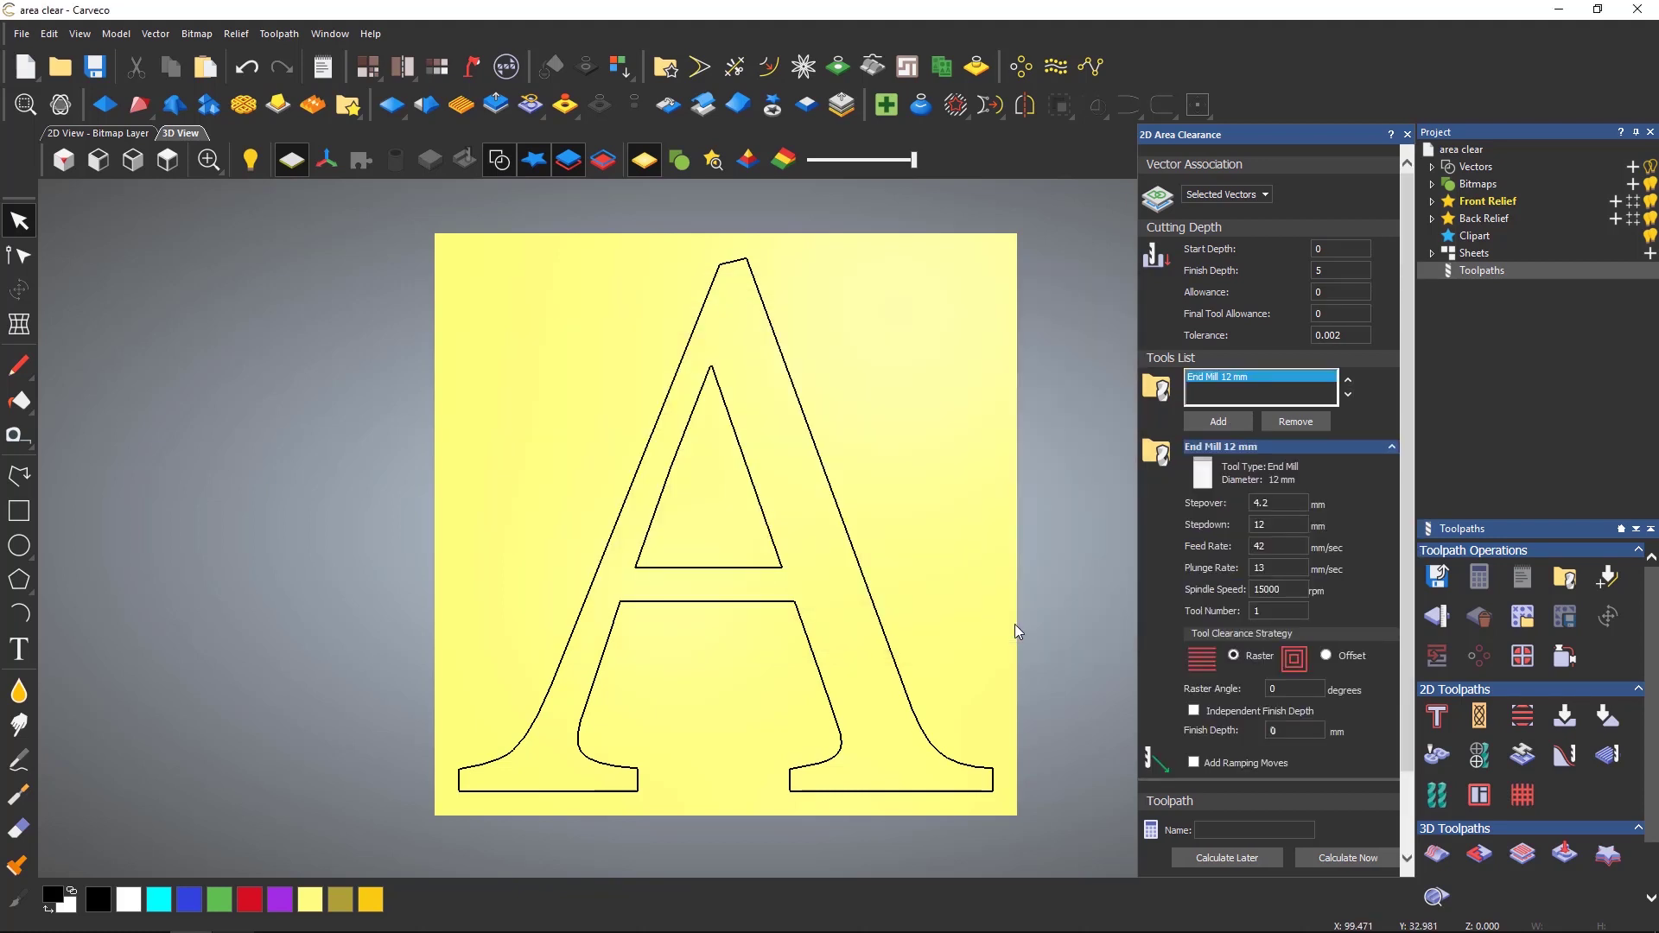
left_click(881, 603)
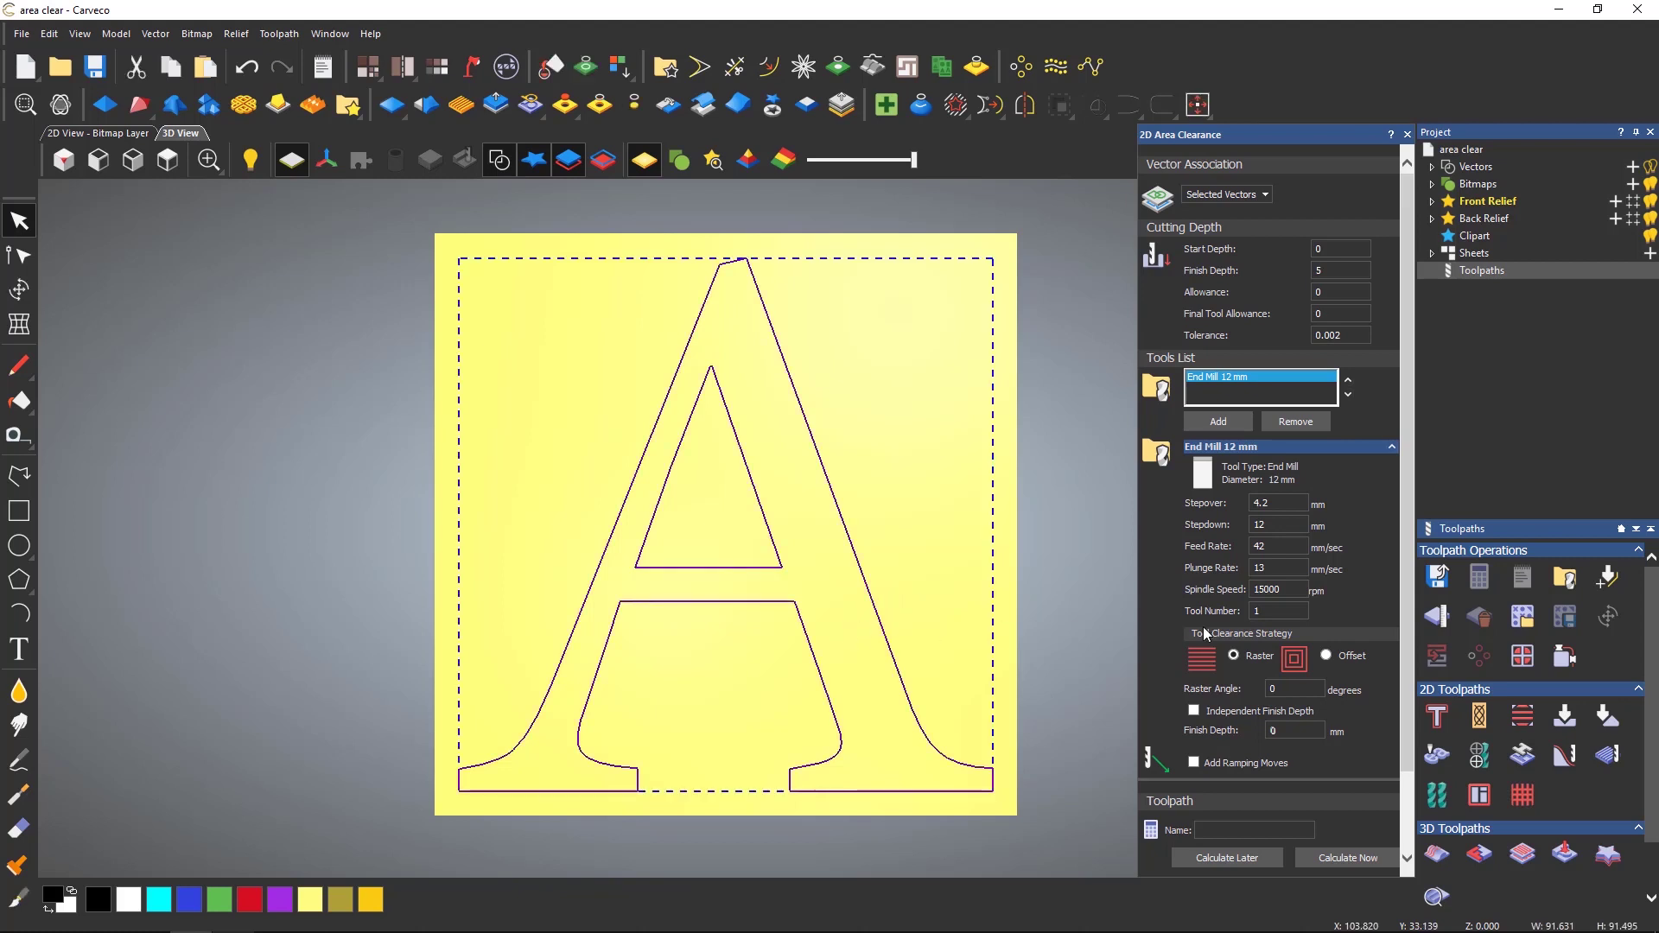
left_click_drag(1405, 537, 1410, 646)
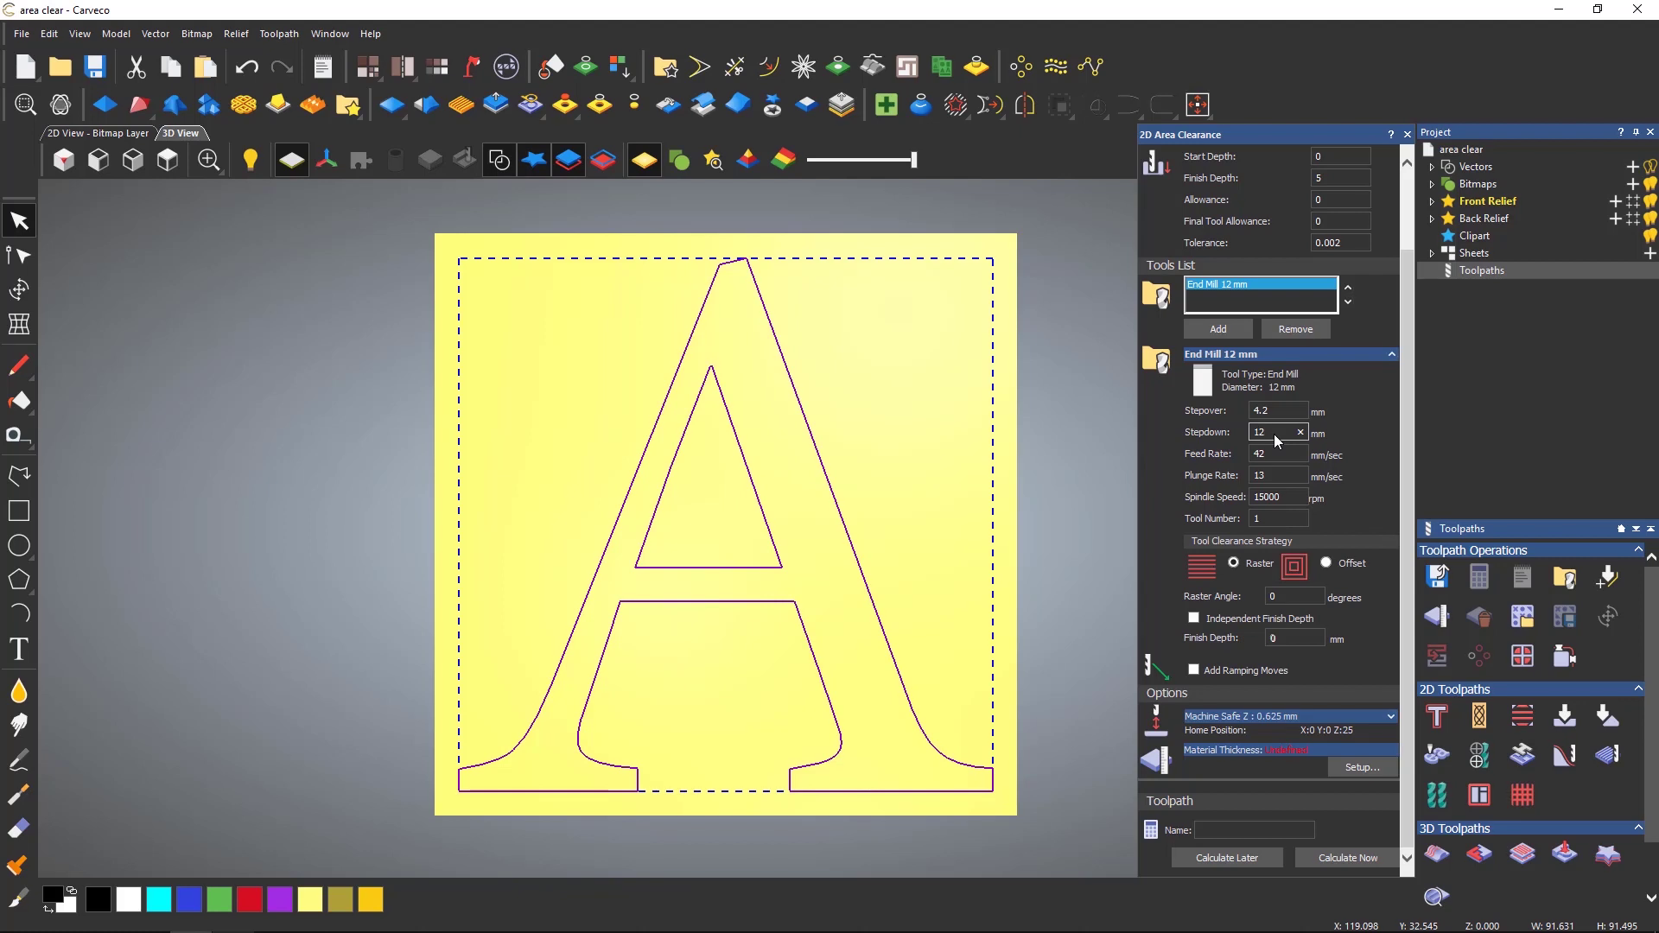
- Change the 12 mm end mill's stepdown to 2.5 mm and switch to Offset clearance
key("BackSpace")
key("BackSpace")
left_click(1326, 563)
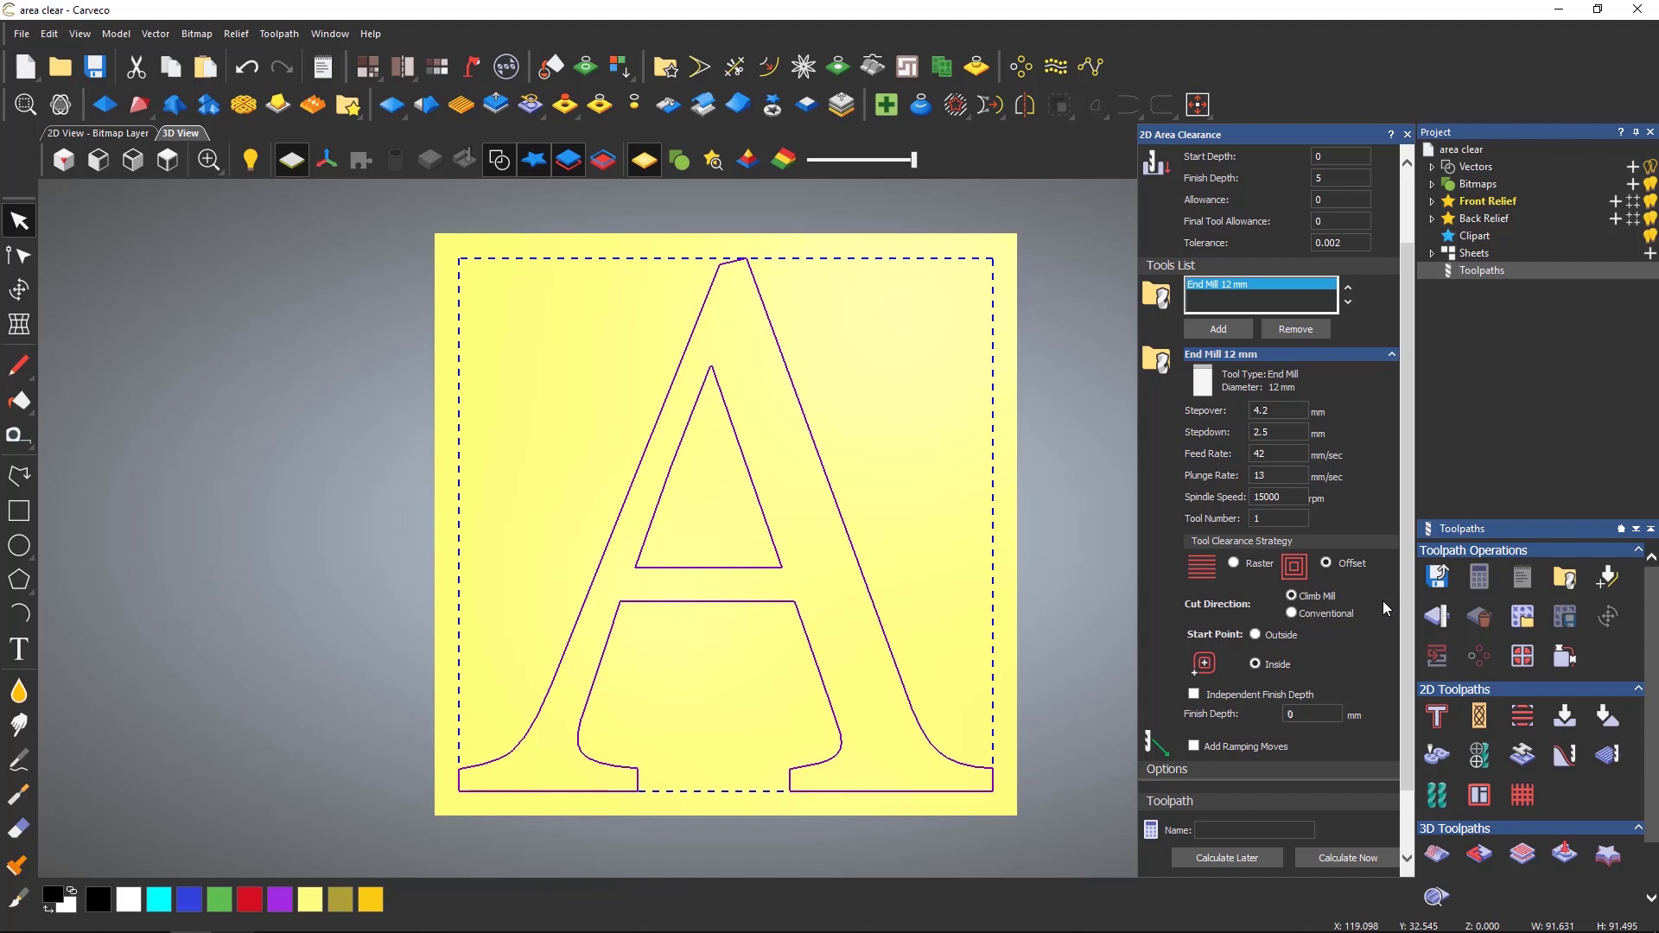
- Enter 12 mm Material Thickness in Material Setup, giving 0.0 top and 12.0 bottom offsets
left_click(1376, 769)
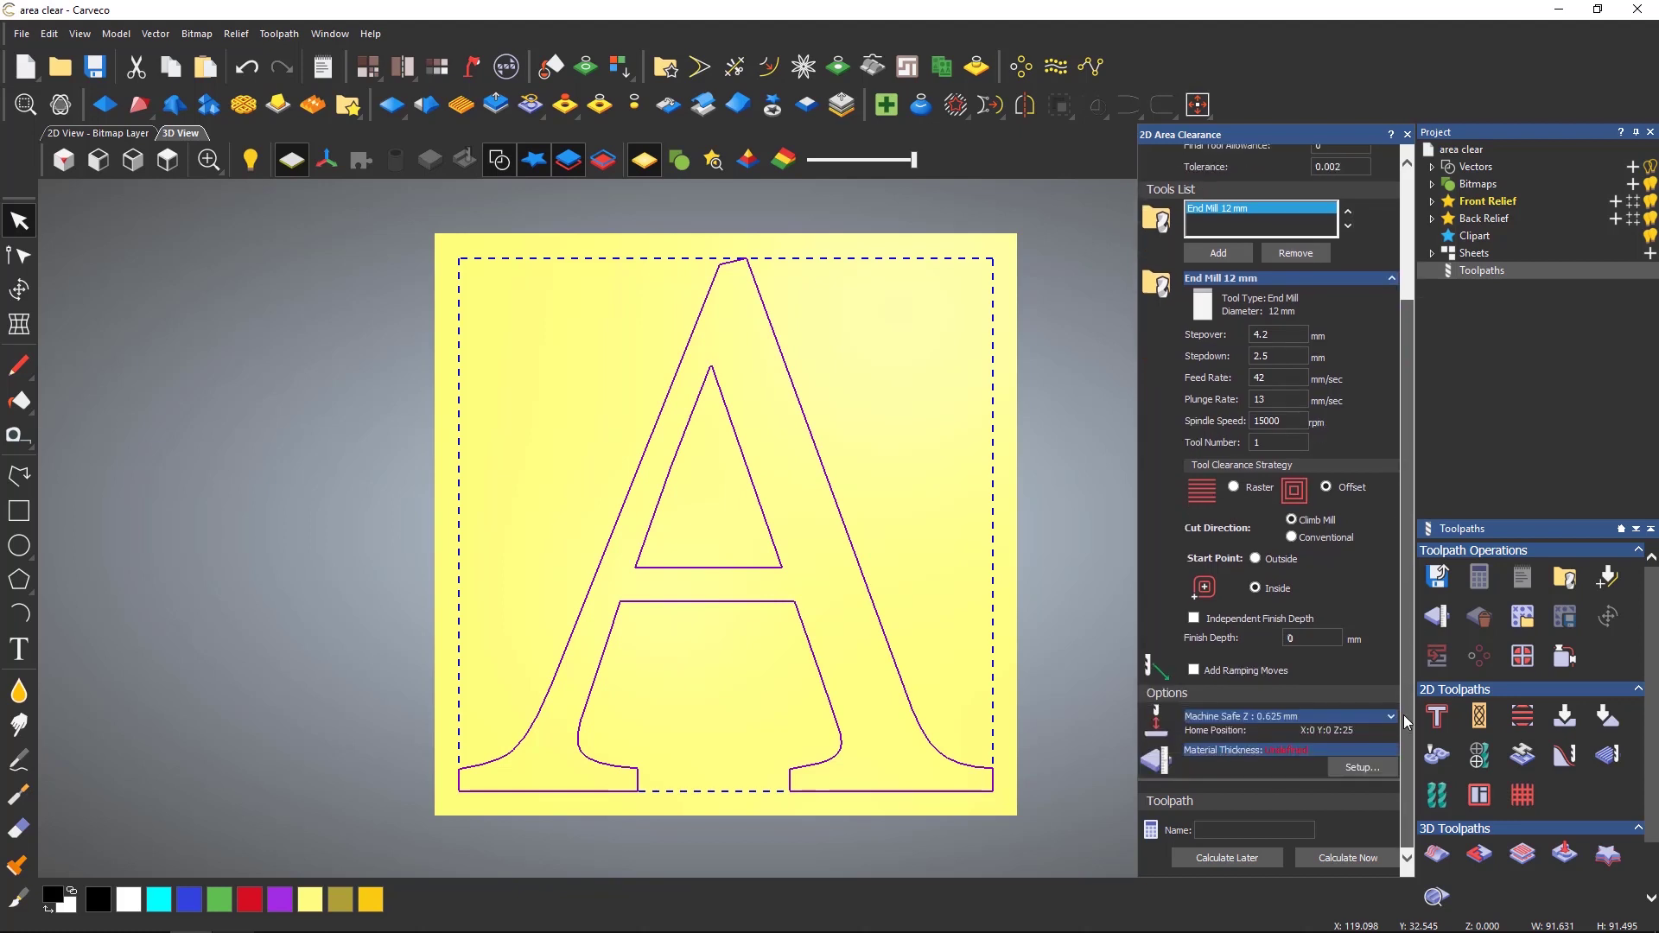
left_click(1361, 767)
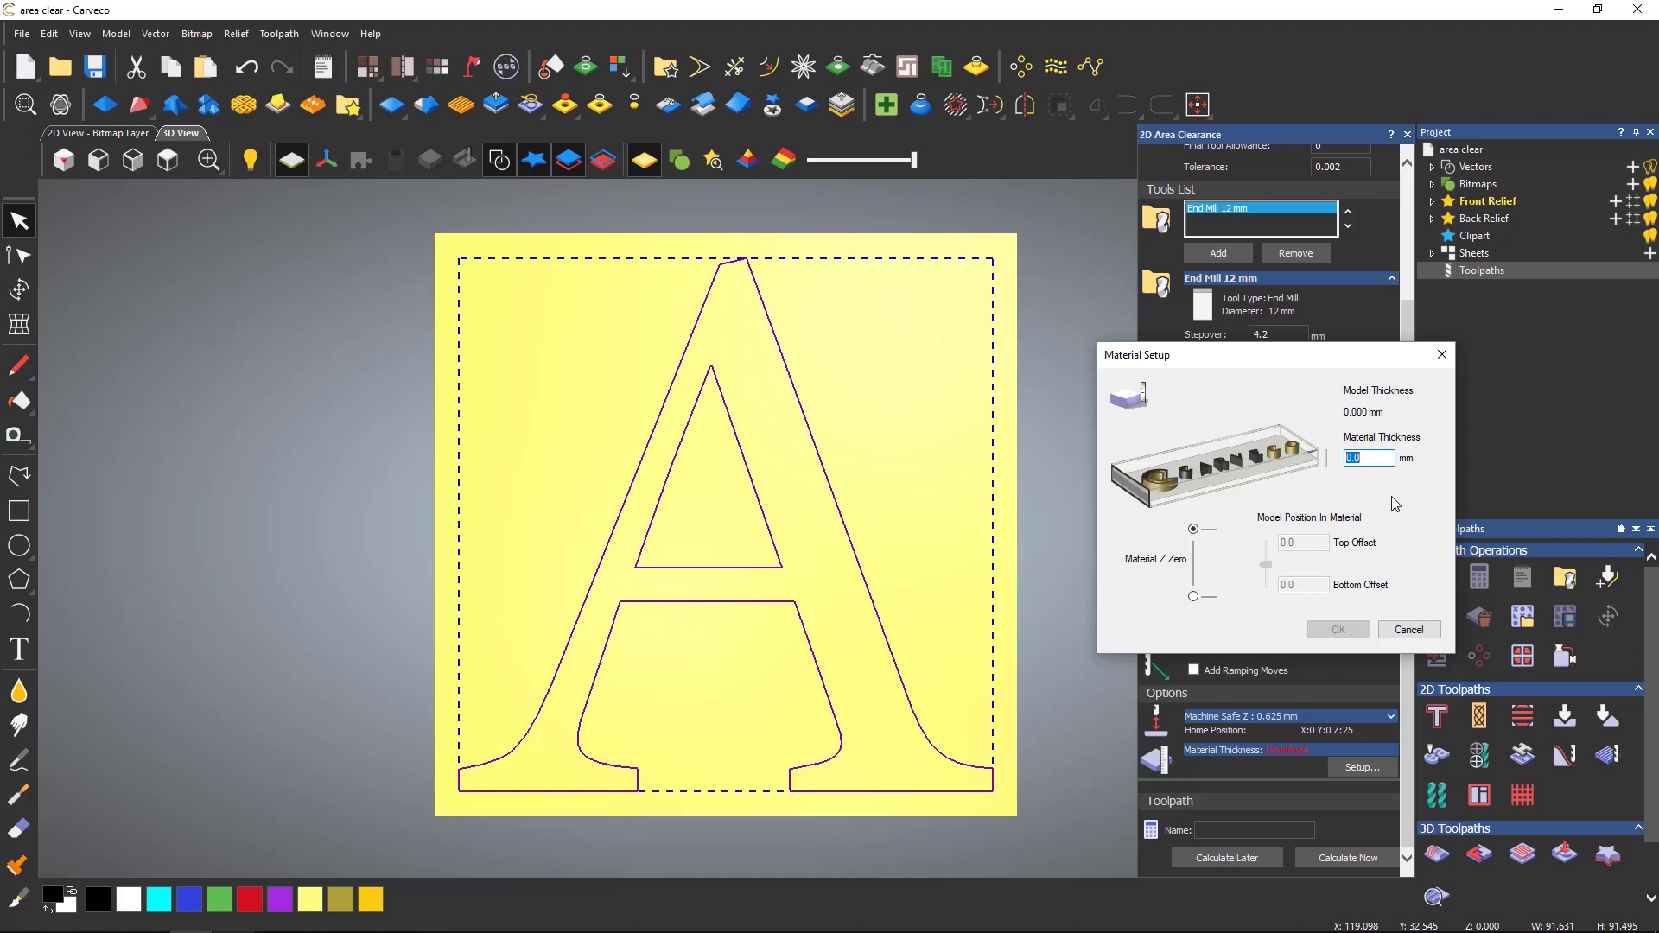
type("12")
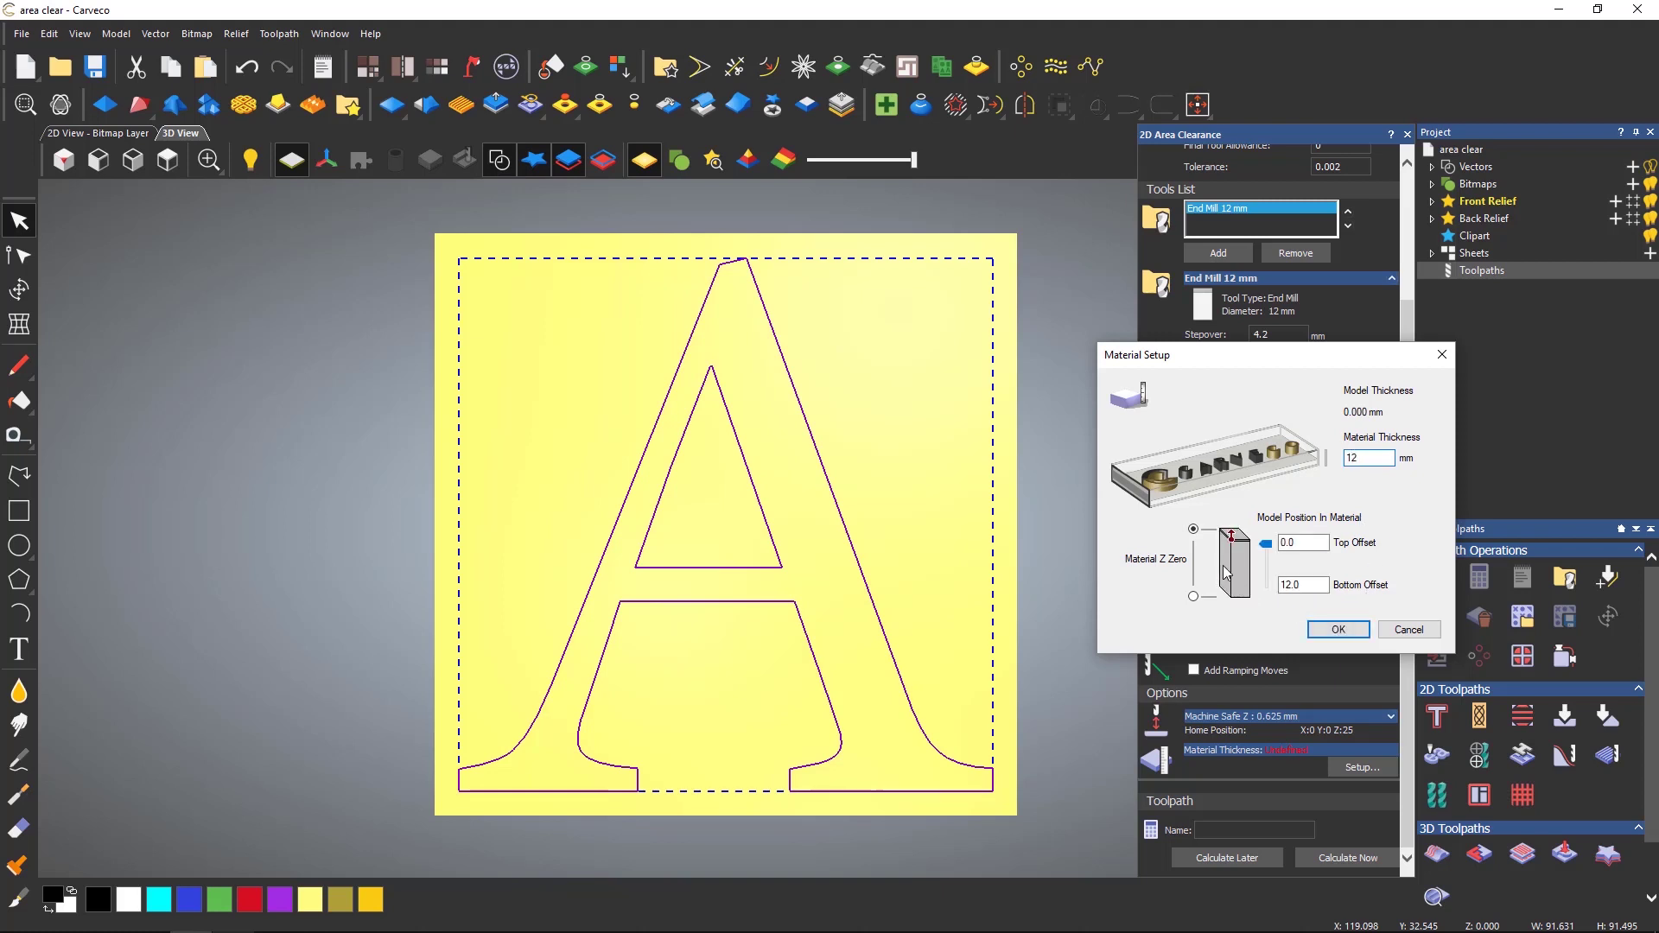
left_click(1193, 528)
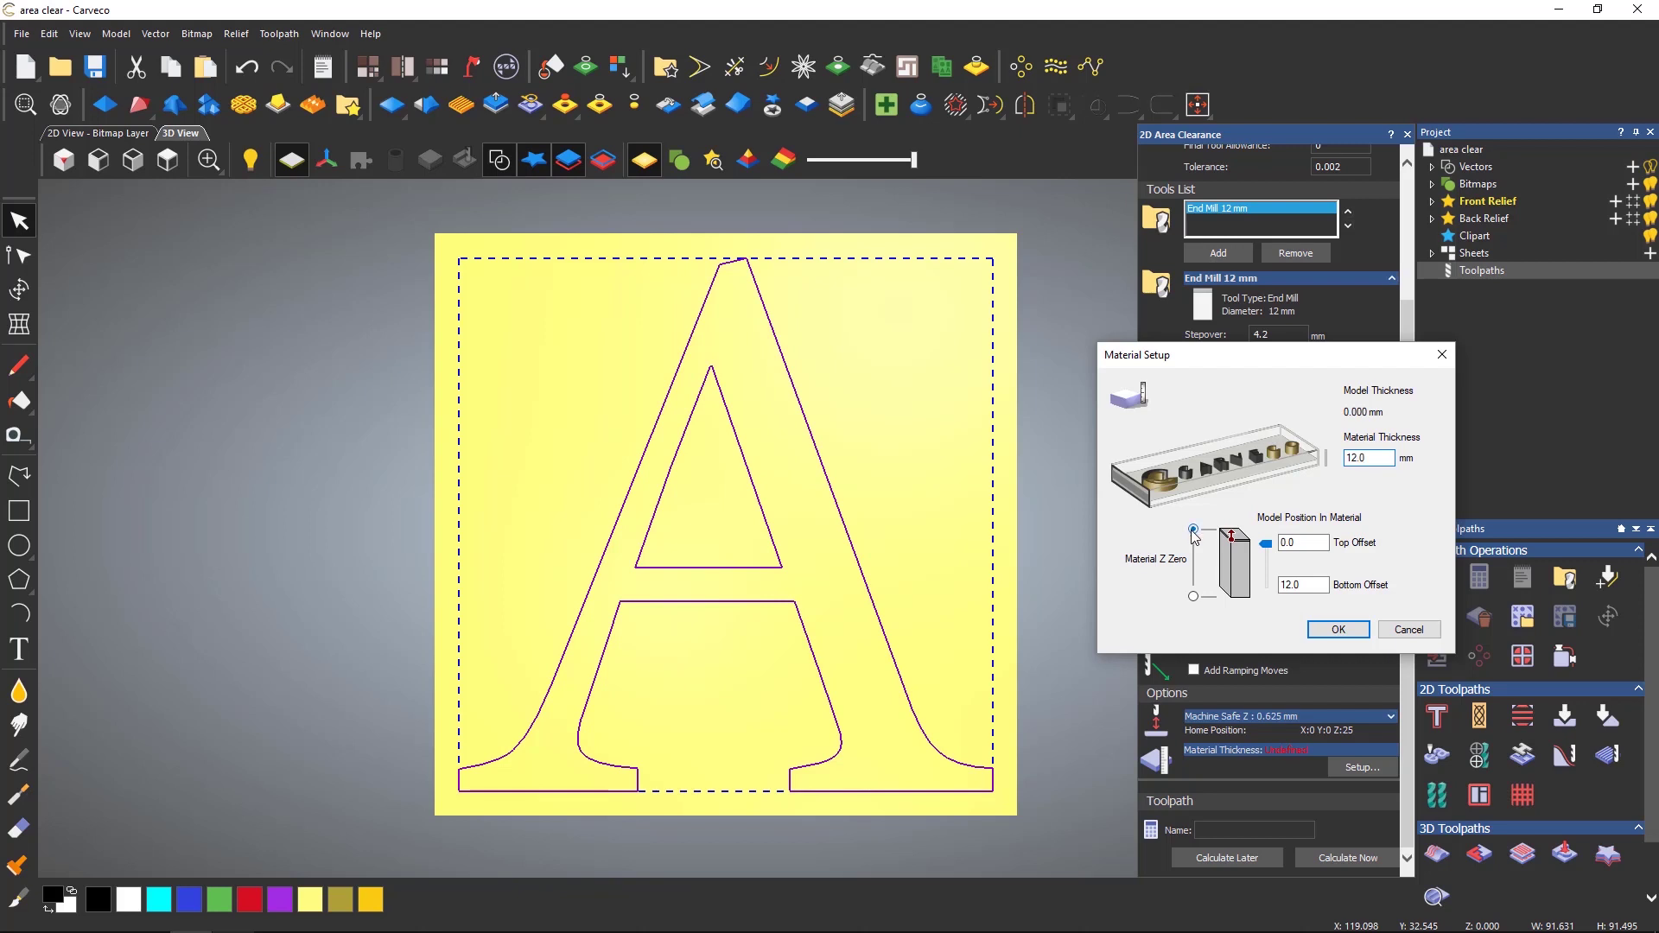
left_click(1339, 631)
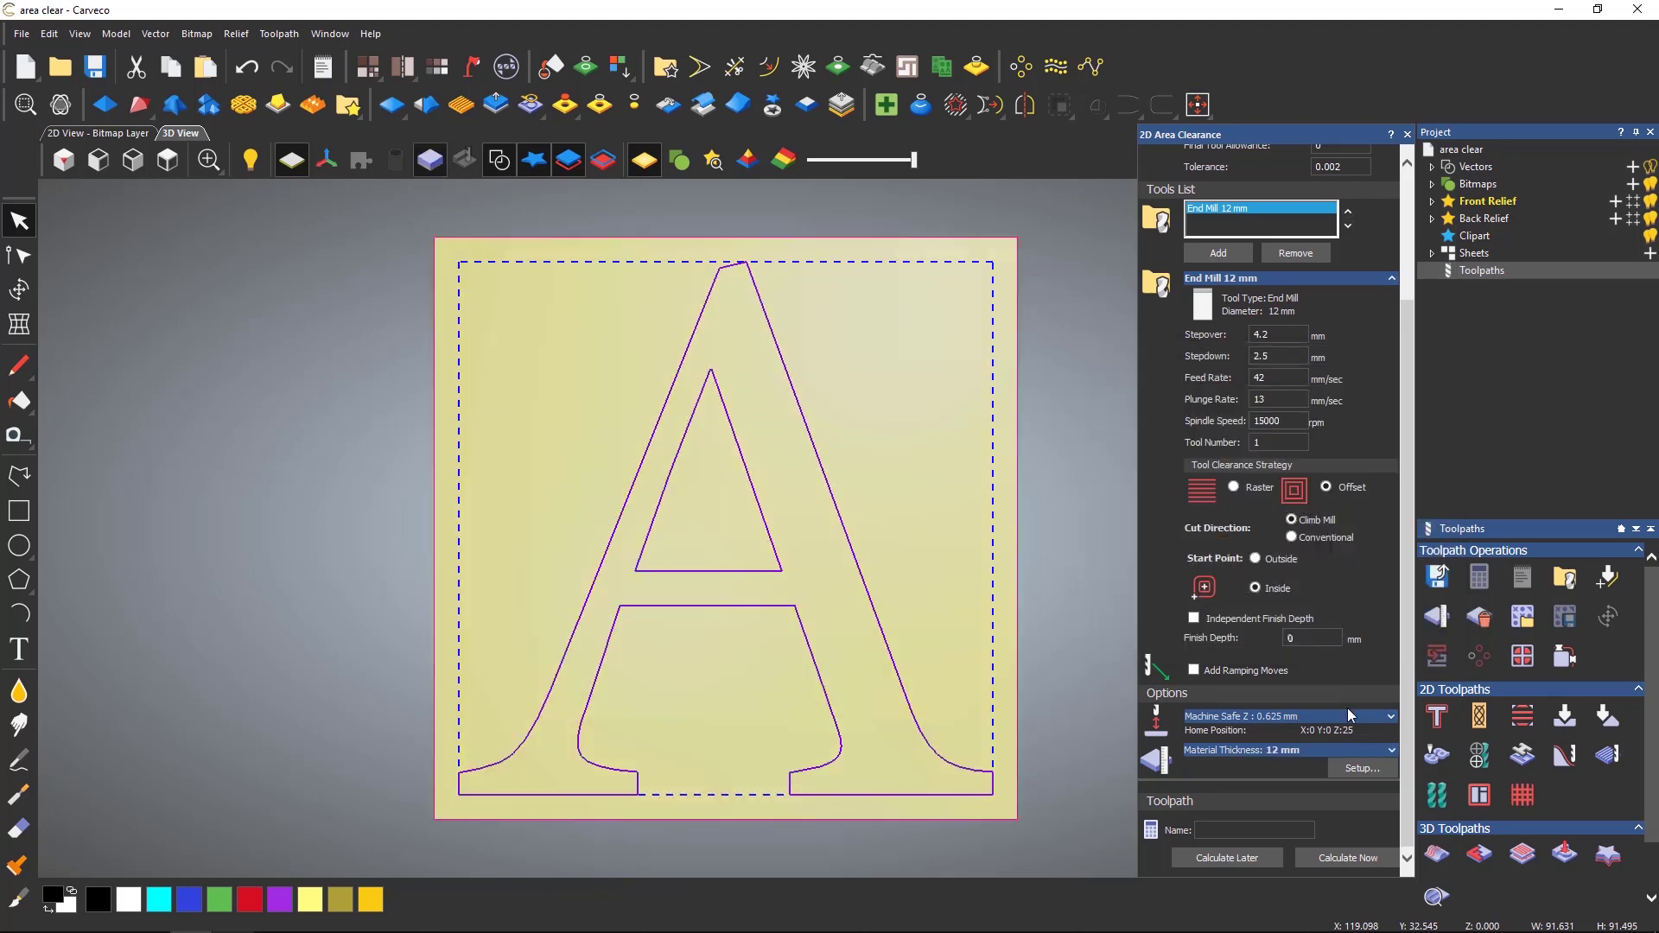
- Calculate the Area Clear toolpath and run Simulate All Toolpaths on the block
left_click(1350, 859)
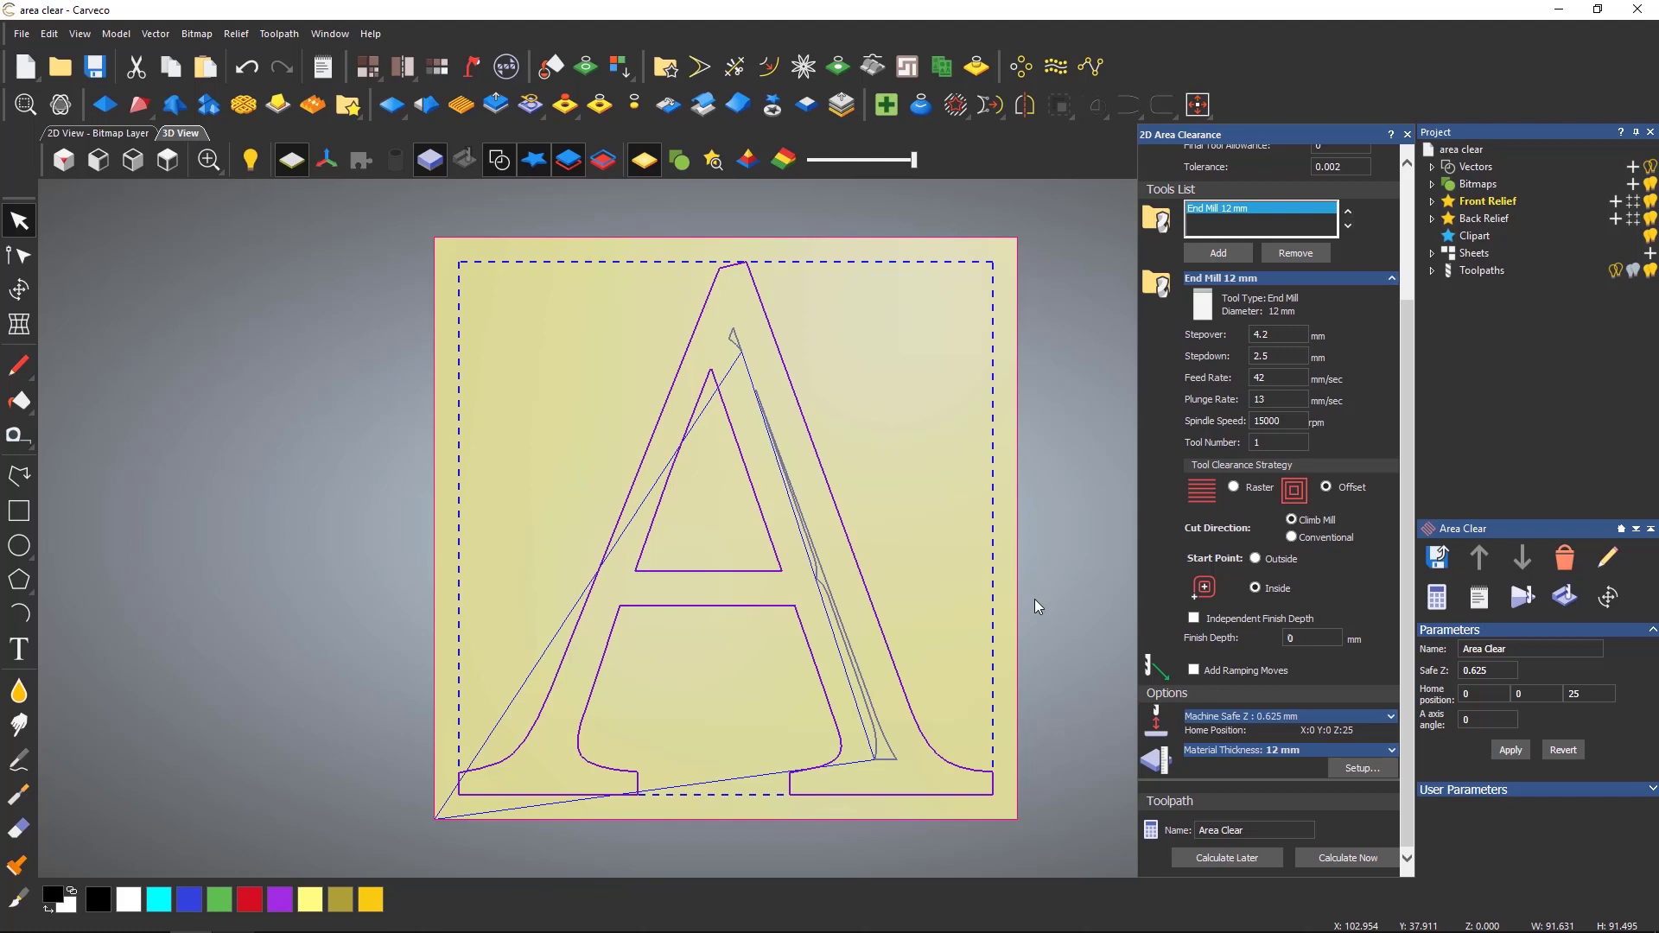
right_click(1480, 270)
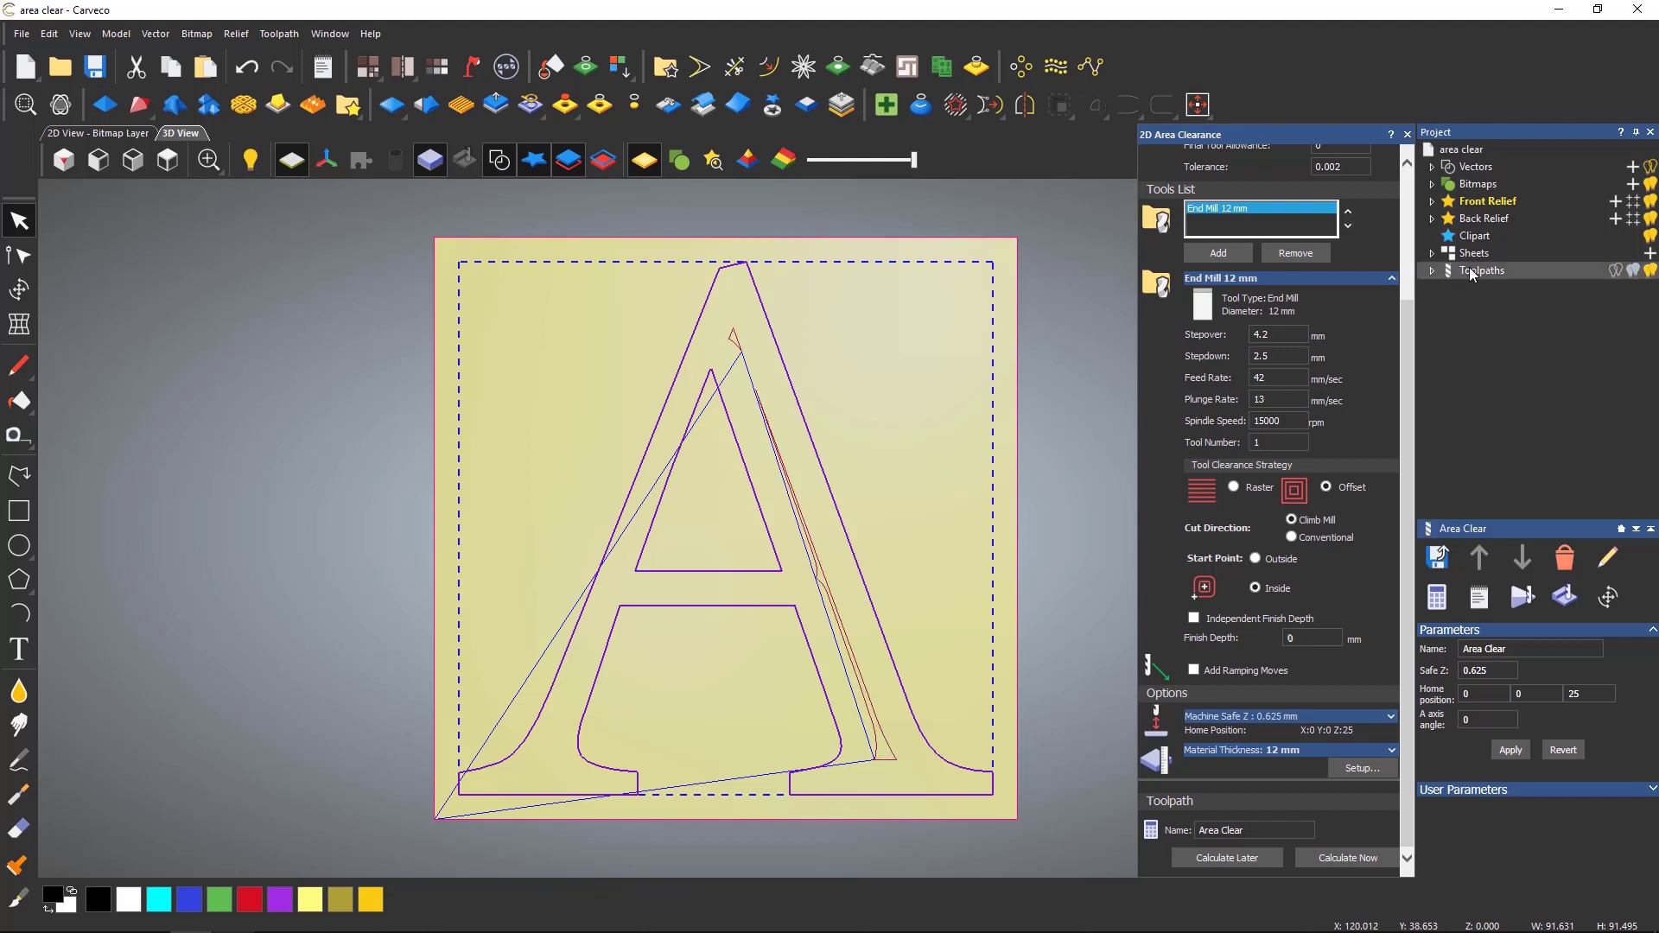
left_click(1520, 515)
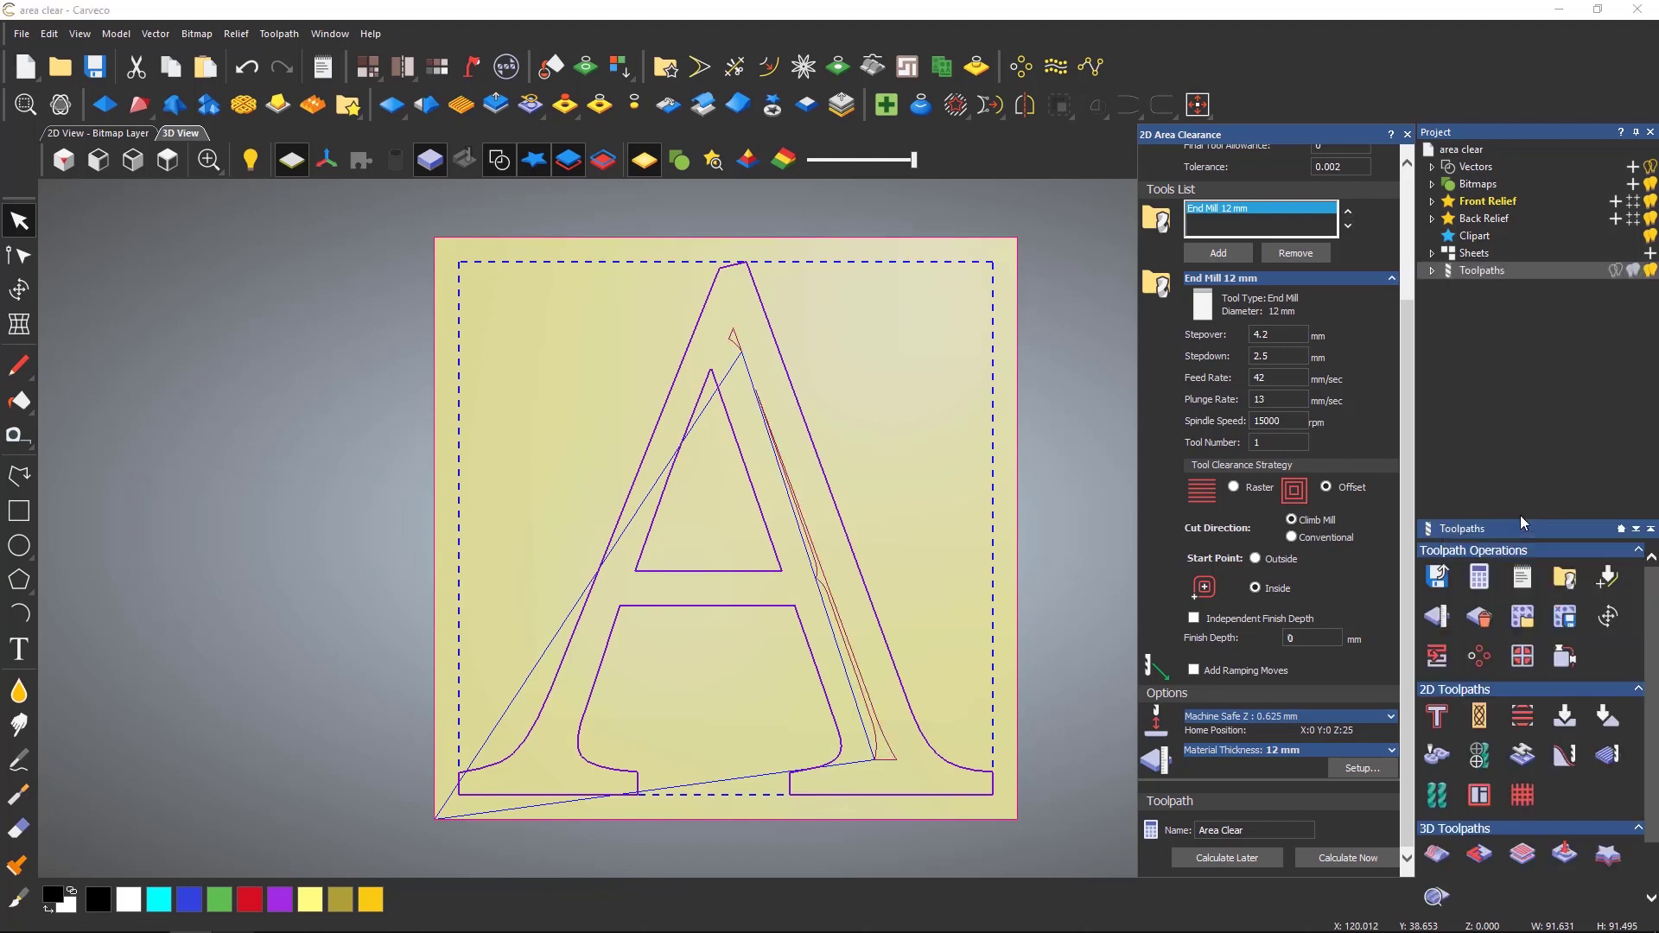
left_click(903, 623)
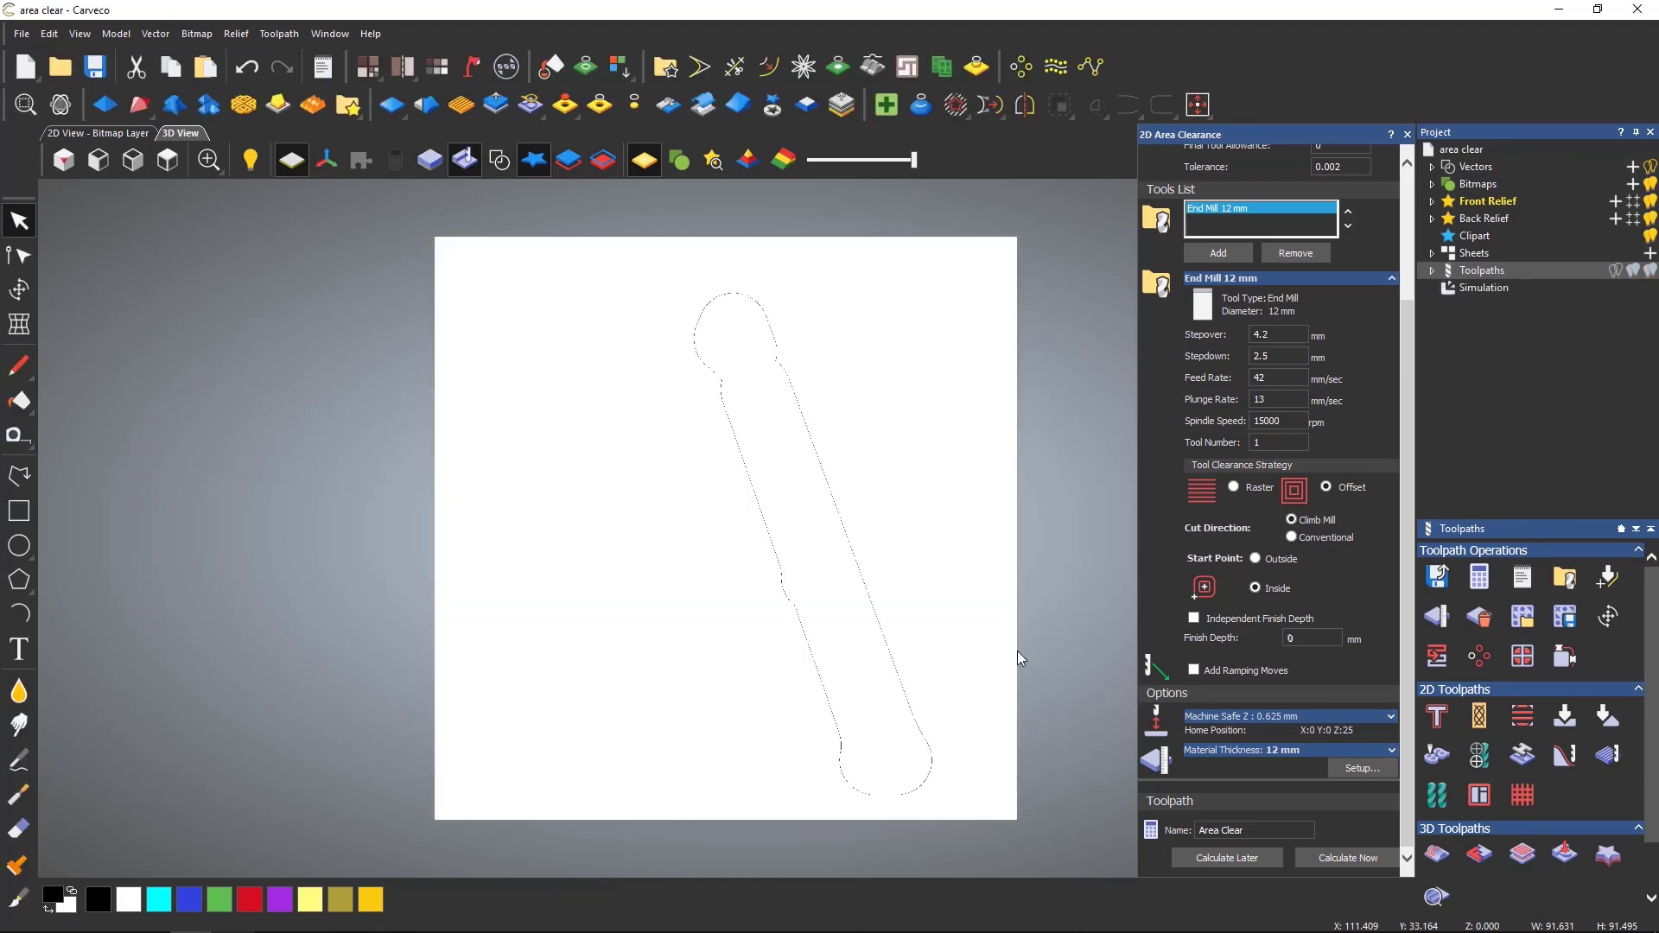
- Add End Mill 6 mm as a second Area Clear tool and recalculate
left_click_drag(980, 664, 1013, 546)
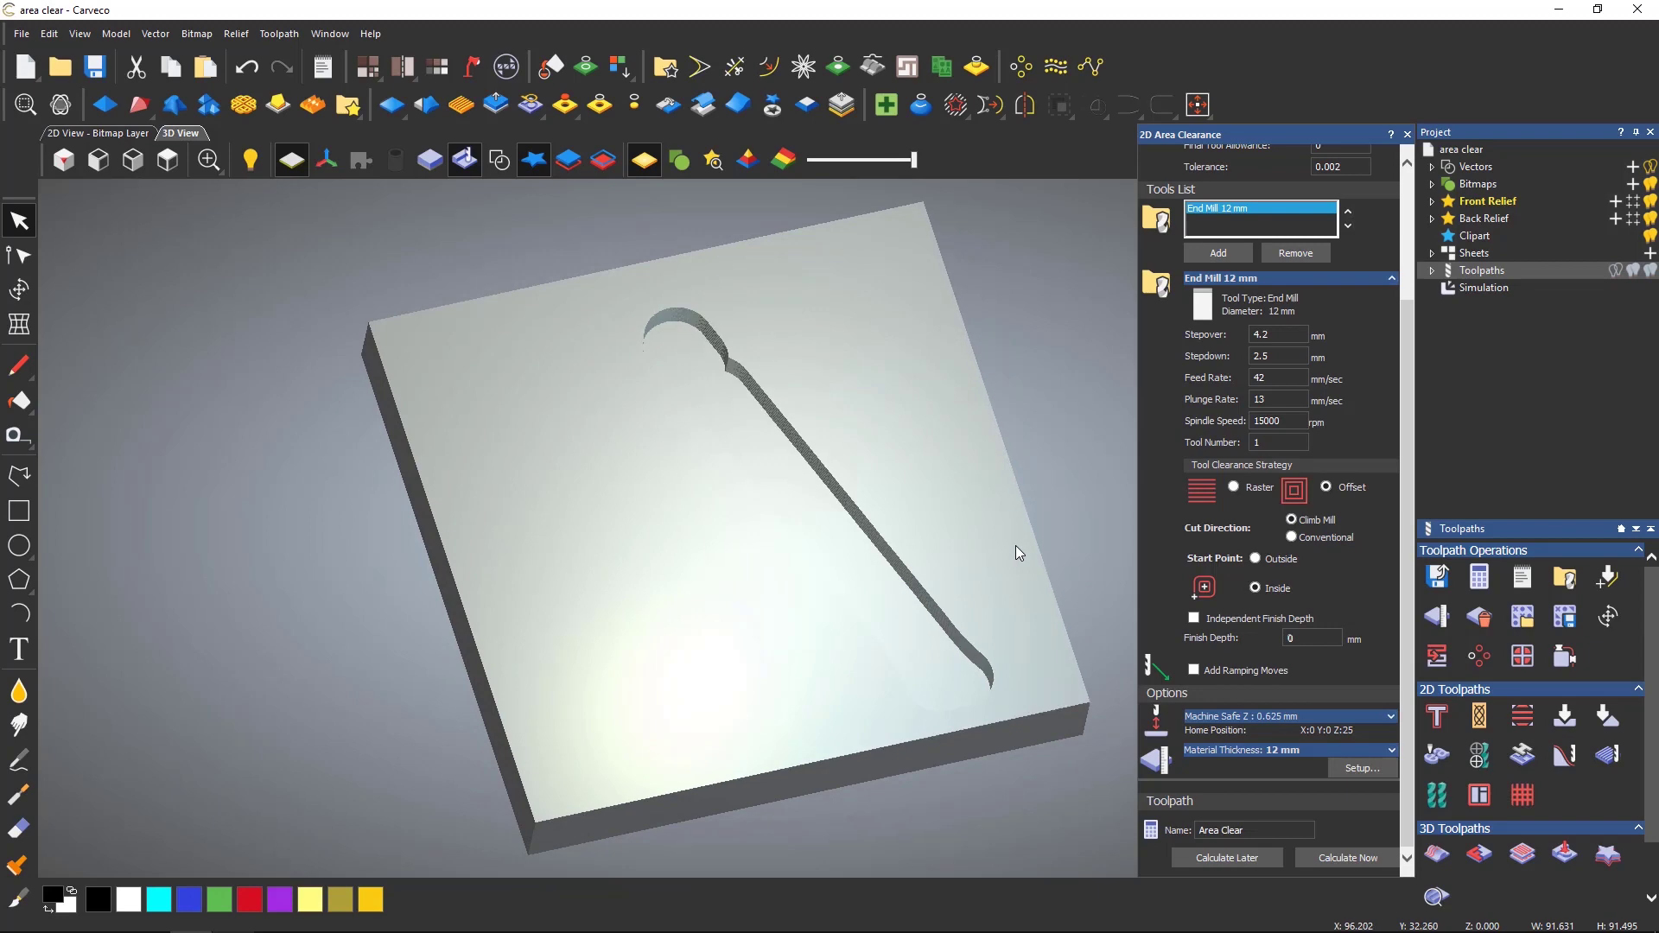
left_click(1214, 253)
left_click(650, 452)
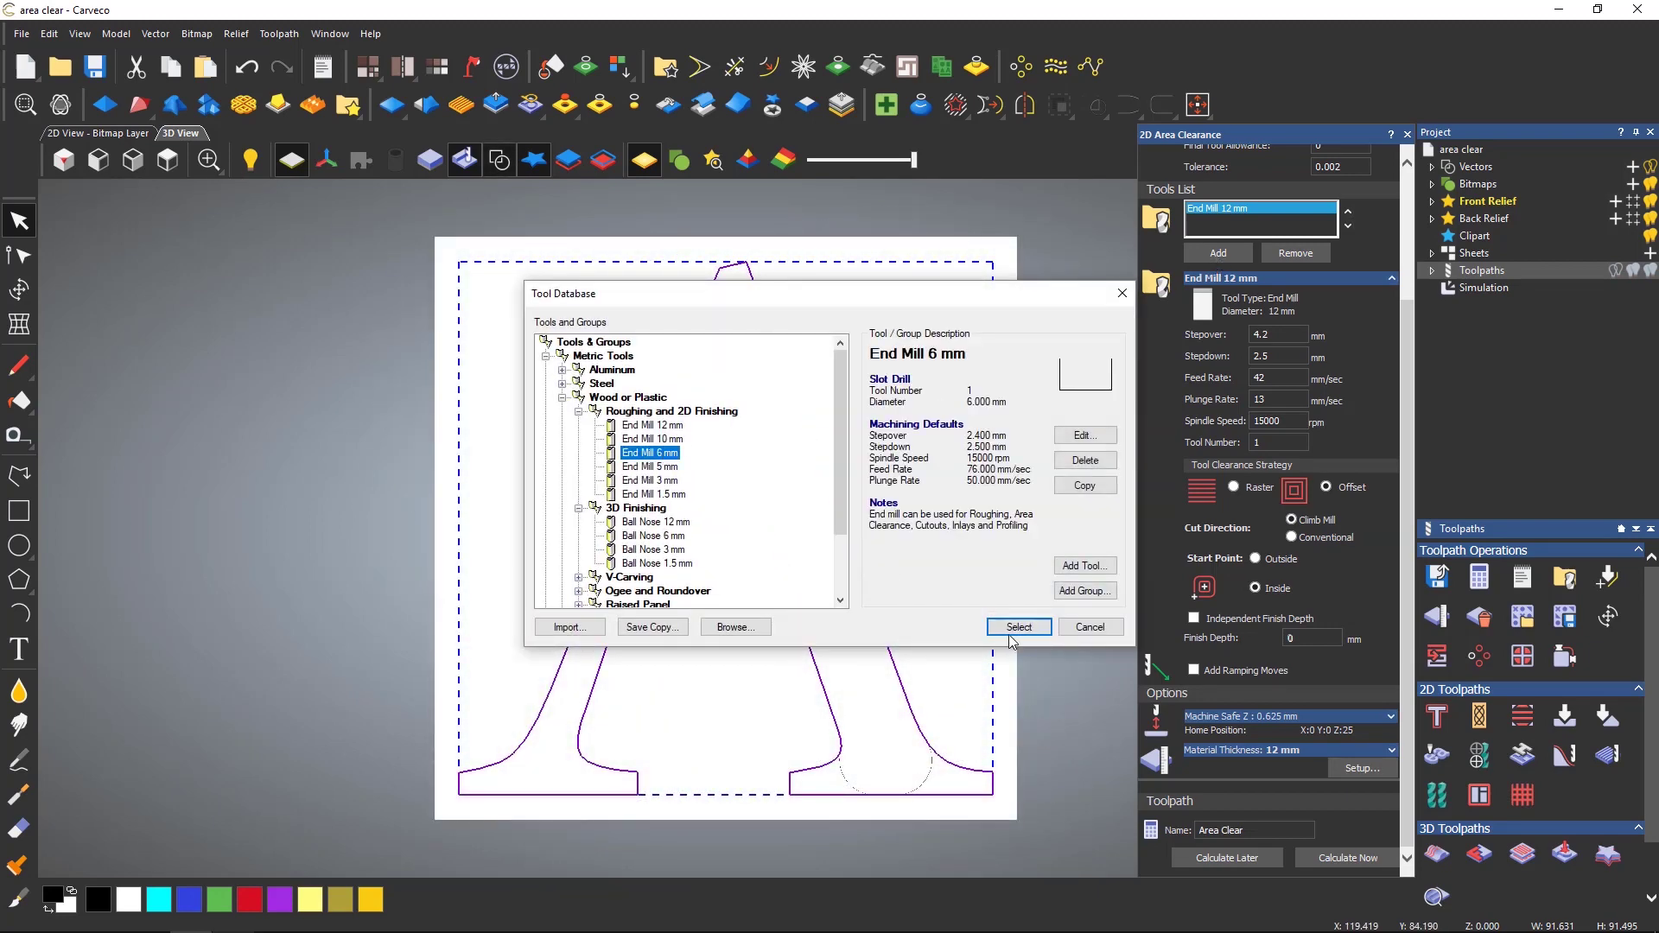
left_click(1025, 630)
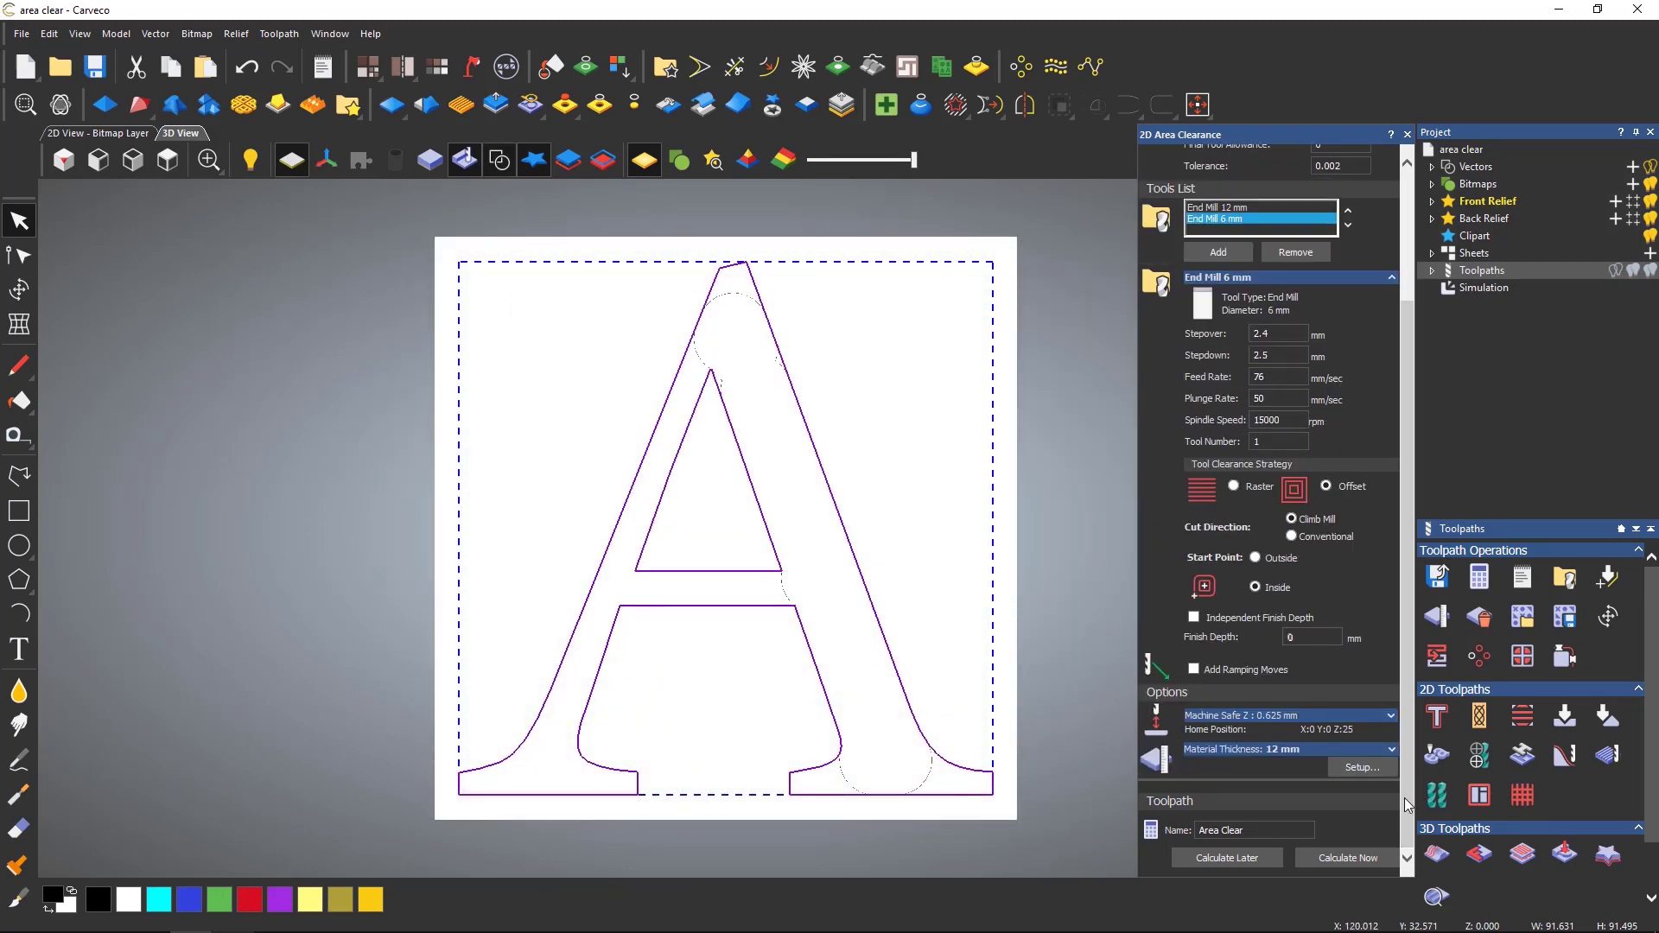
left_click(1357, 858)
- Simulate the [2] End Mill 6 mm pass from the Project tree
left_click(1433, 271)
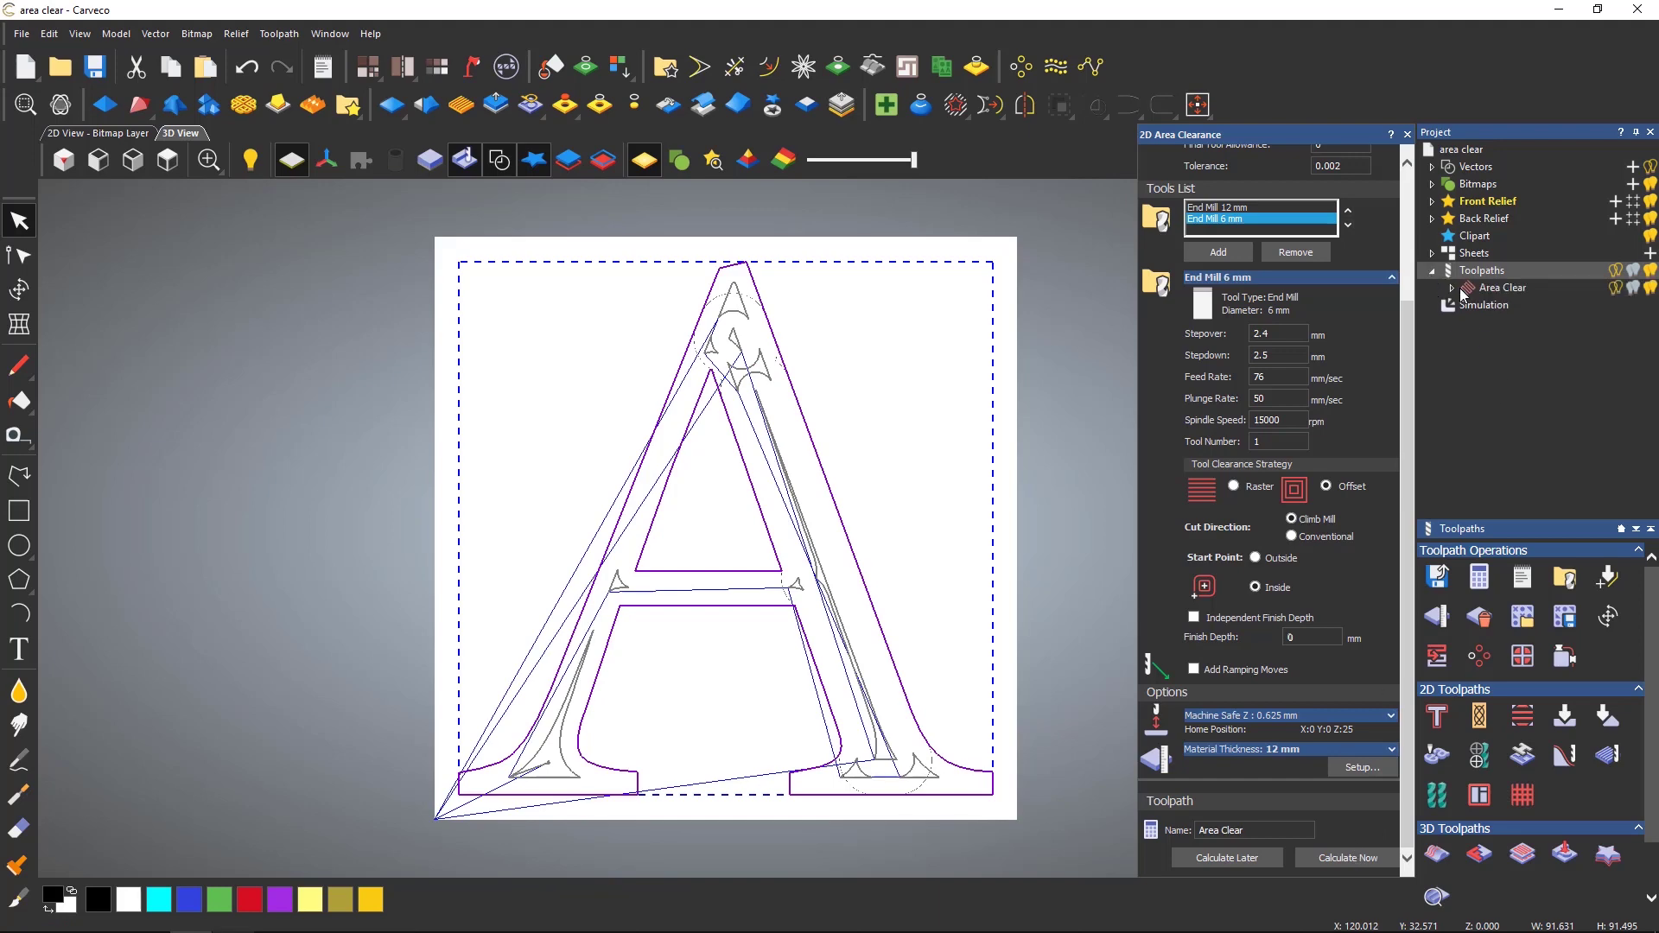
left_click(1452, 287)
left_click(1559, 321)
right_click(1558, 324)
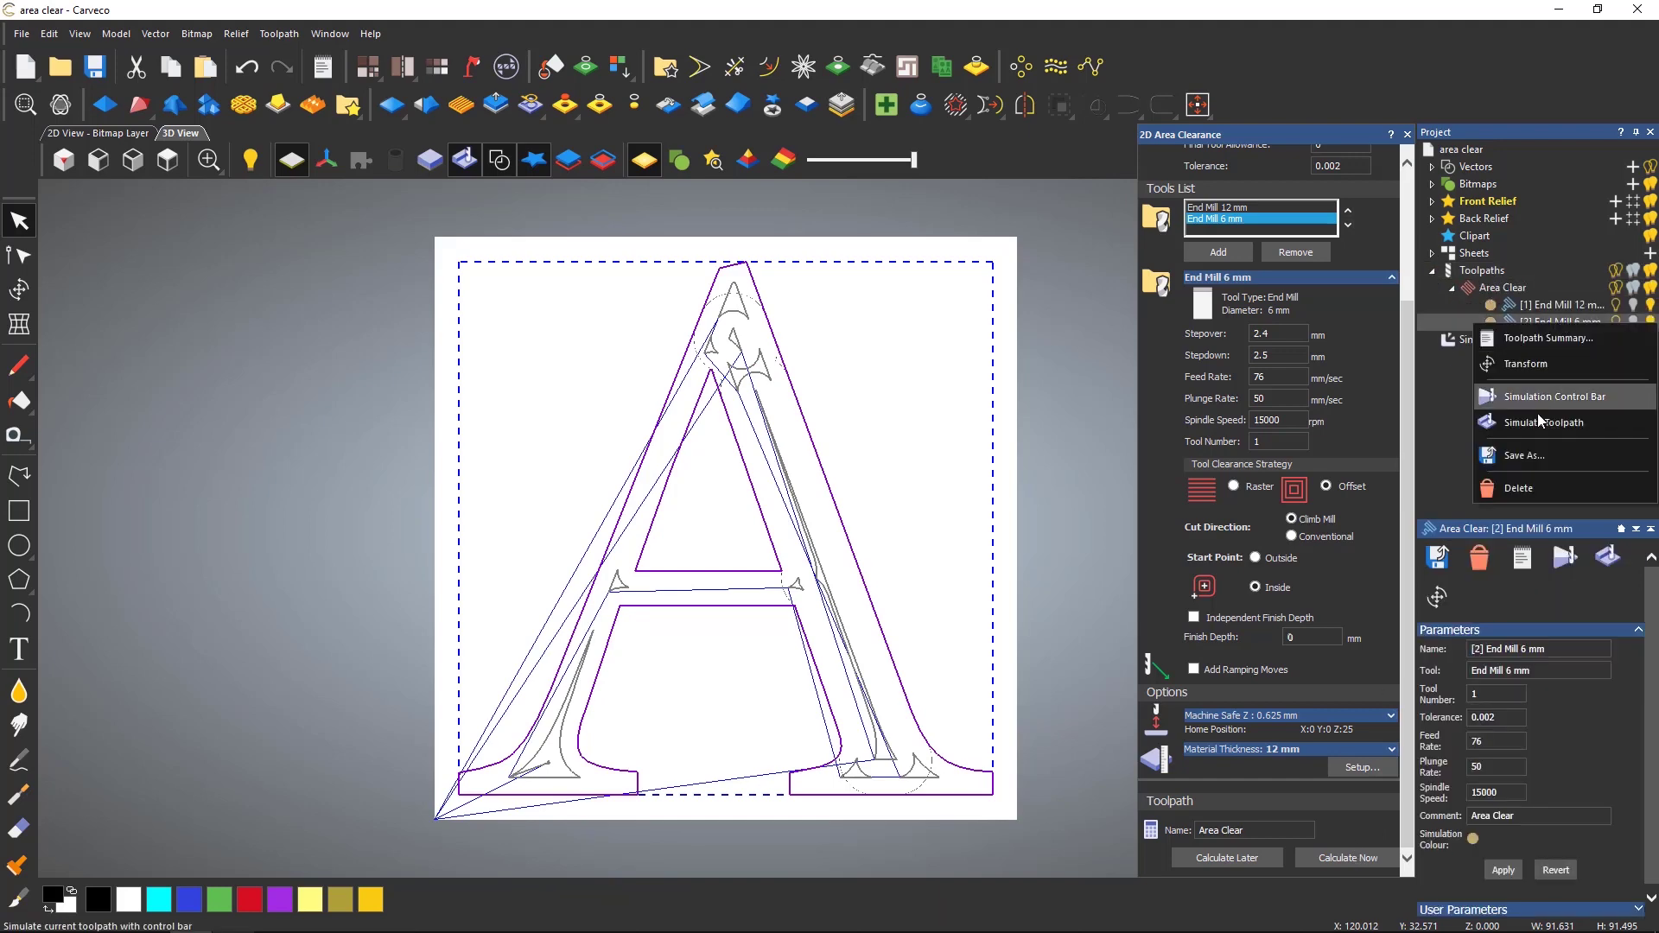
left_click(1541, 423)
left_click(1217, 252)
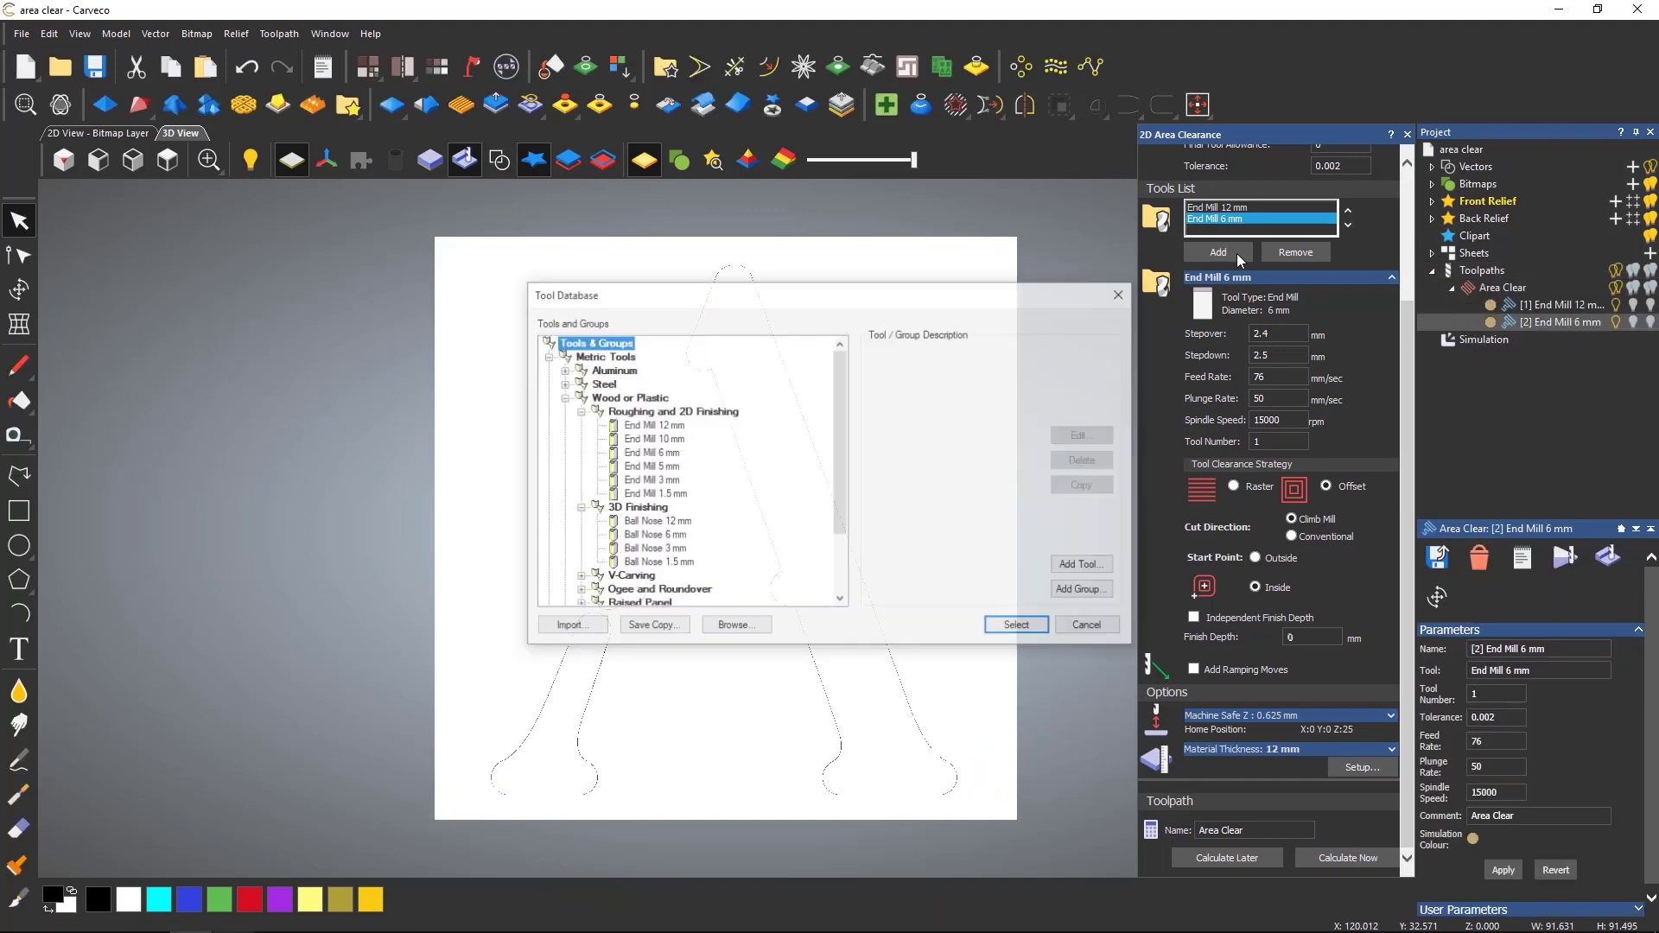
- Add End Mill 1.5 mm and recalculate Area Clear with 0.525 mm stepover, 1.5 mm stepdown
left_click(1019, 626)
left_click(1221, 329)
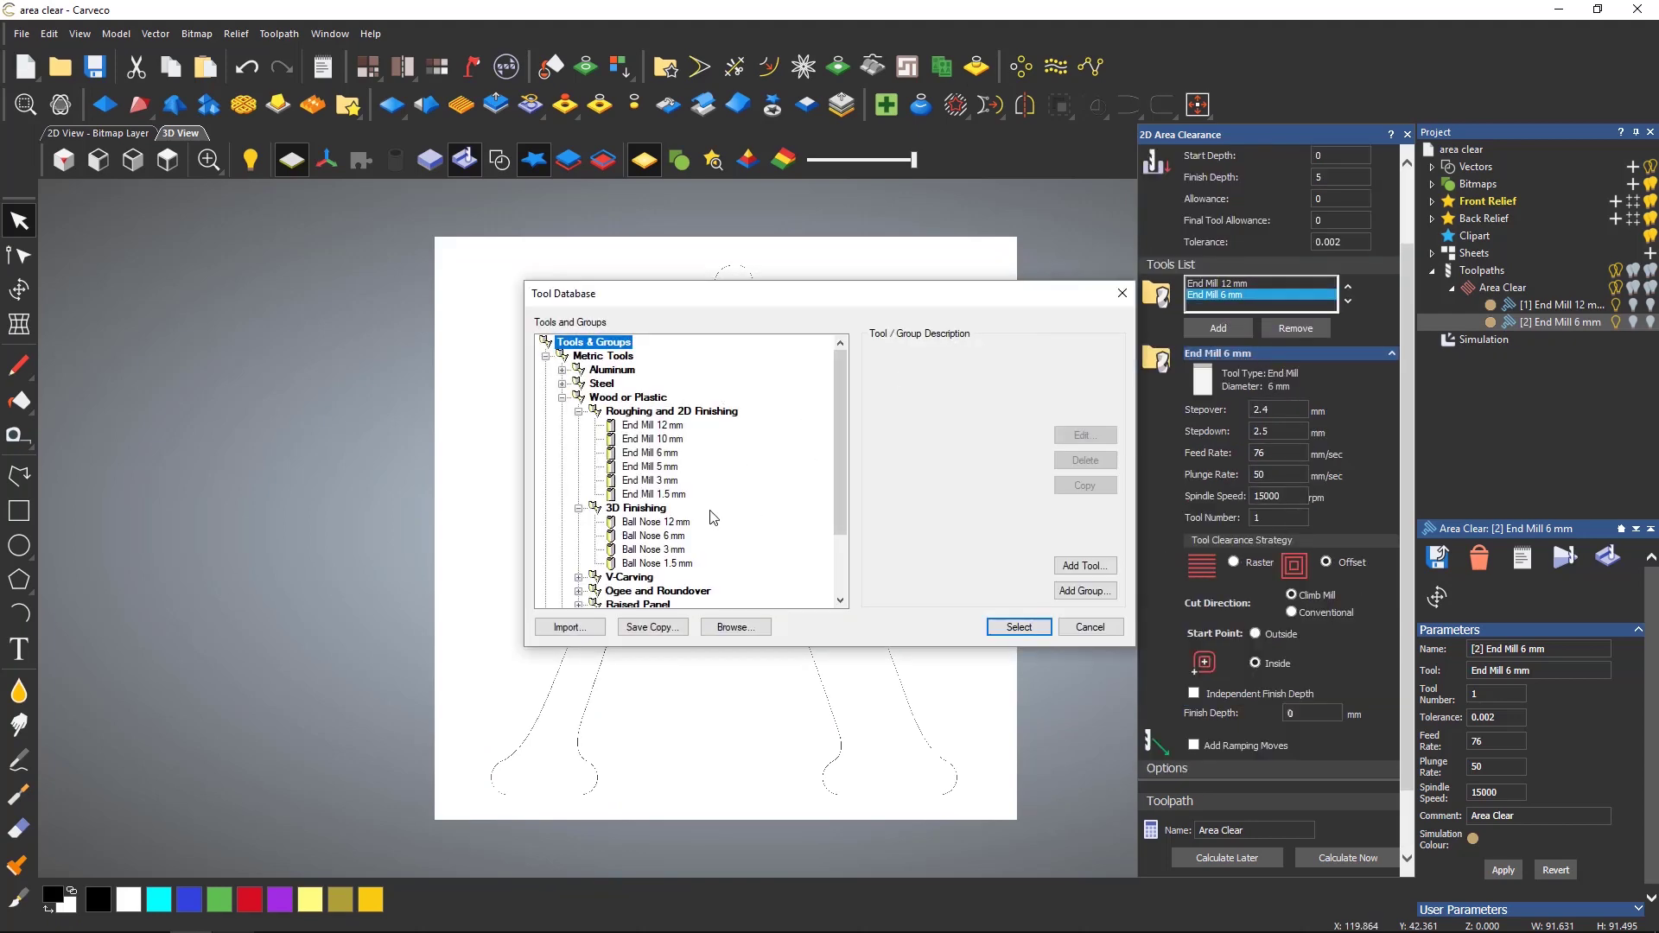
left_click(659, 492)
left_click(1009, 624)
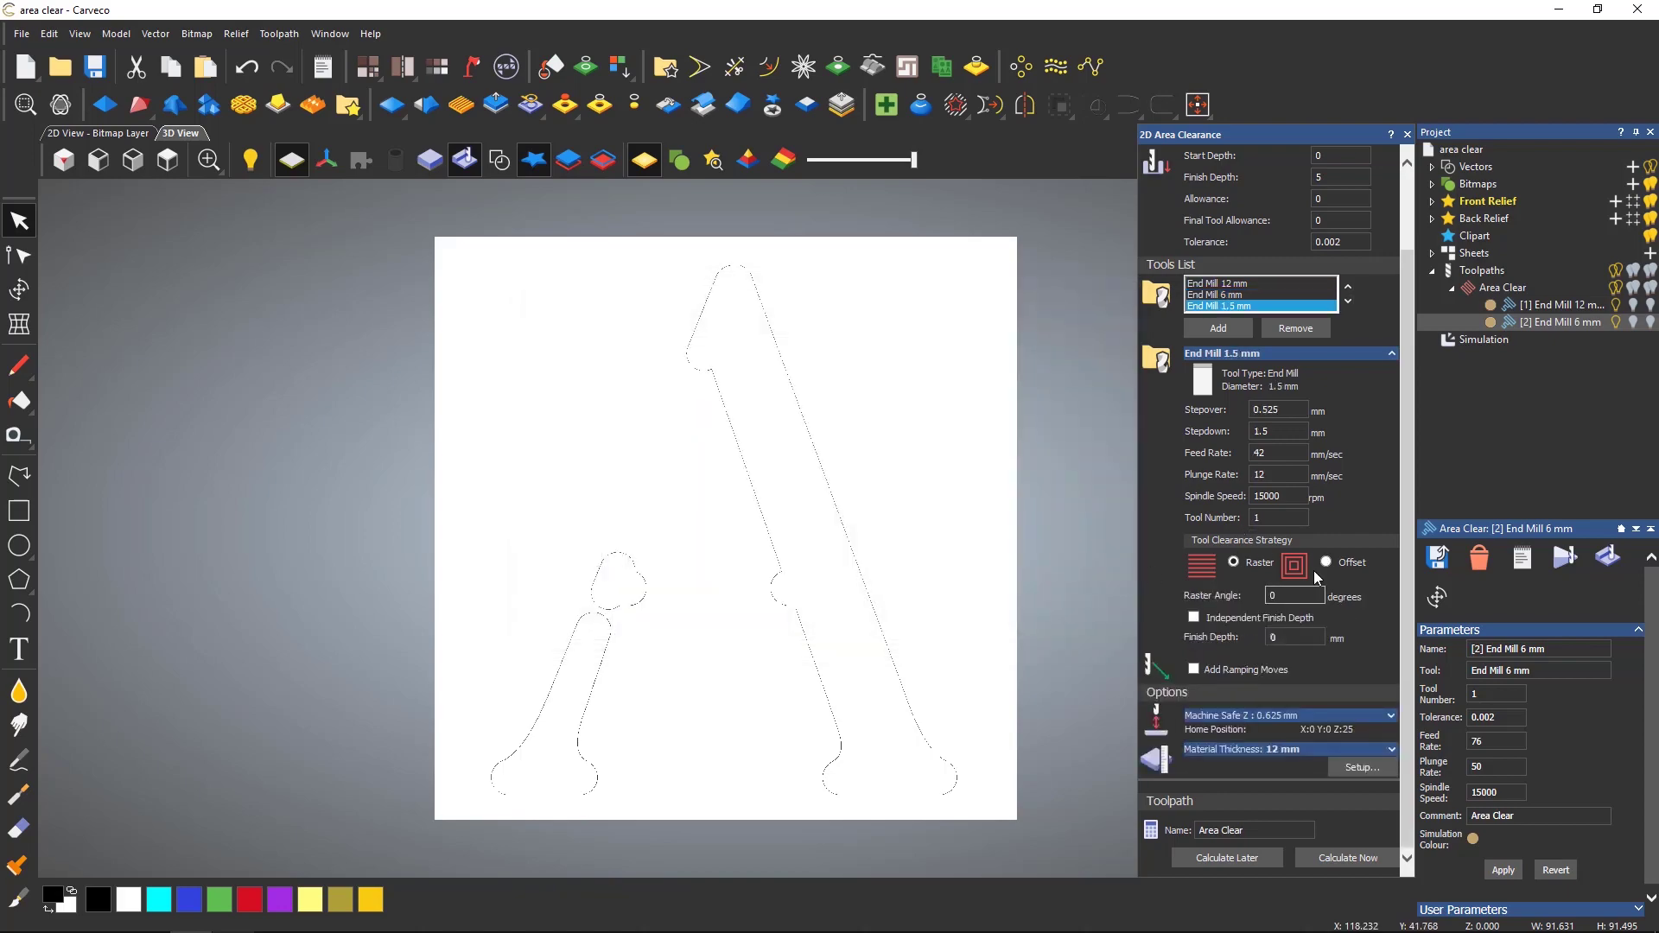
left_click(1351, 857)
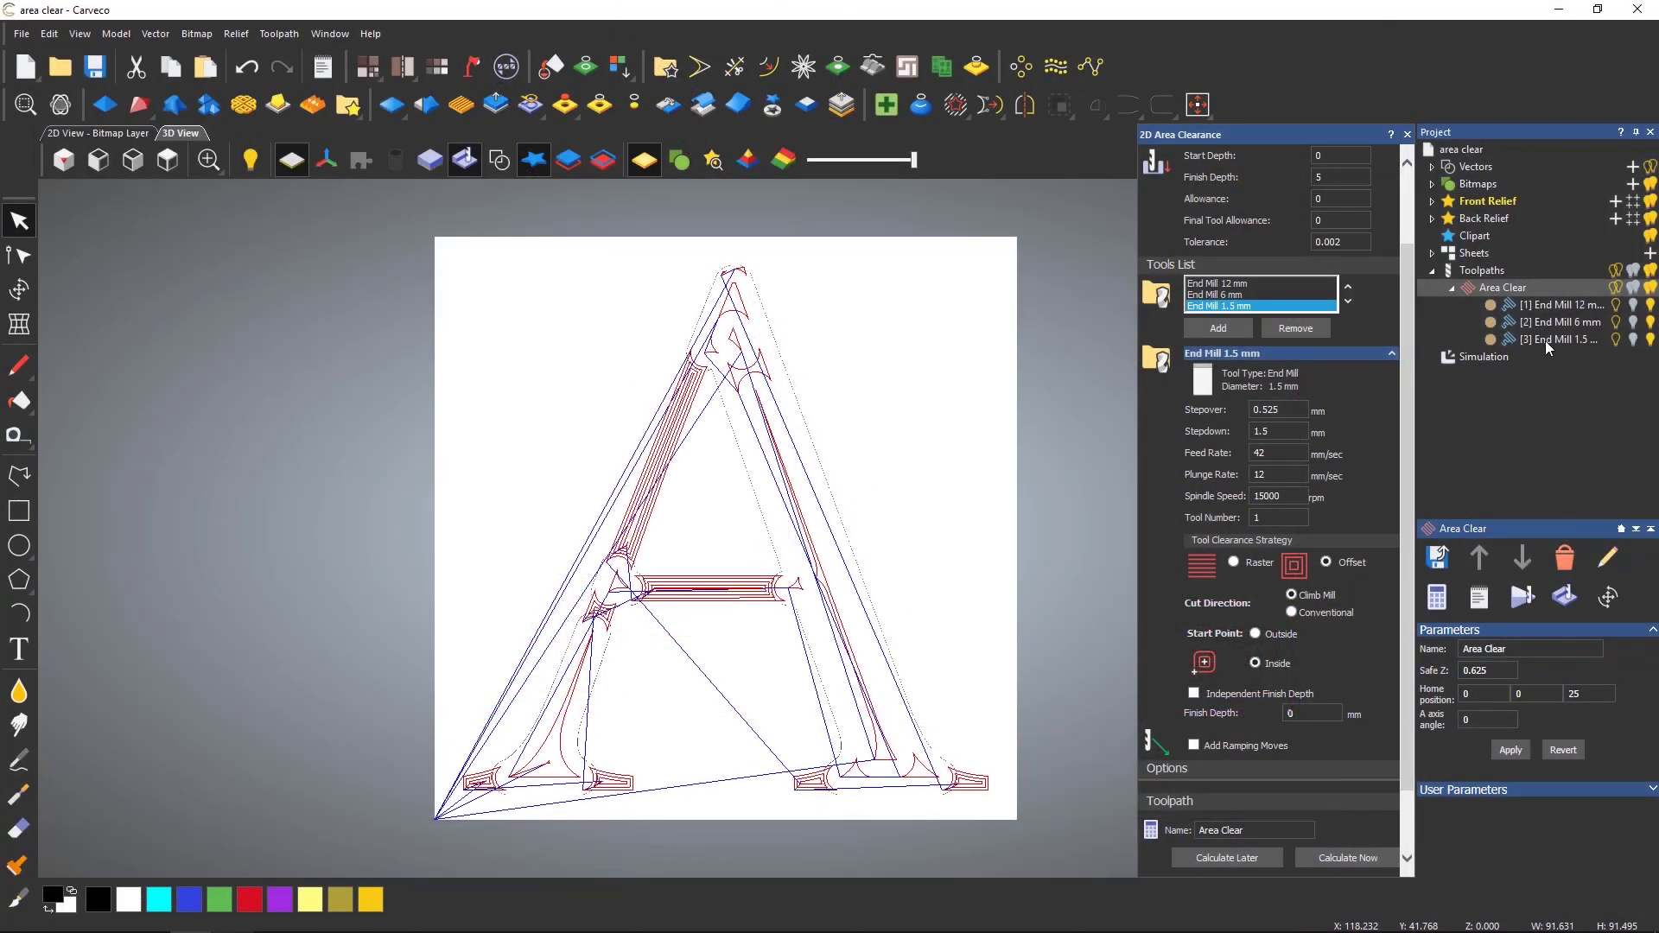
- Simulate the [3] End Mill 1.5 mm pass and rotate to inspect the carved A
left_click(1545, 339)
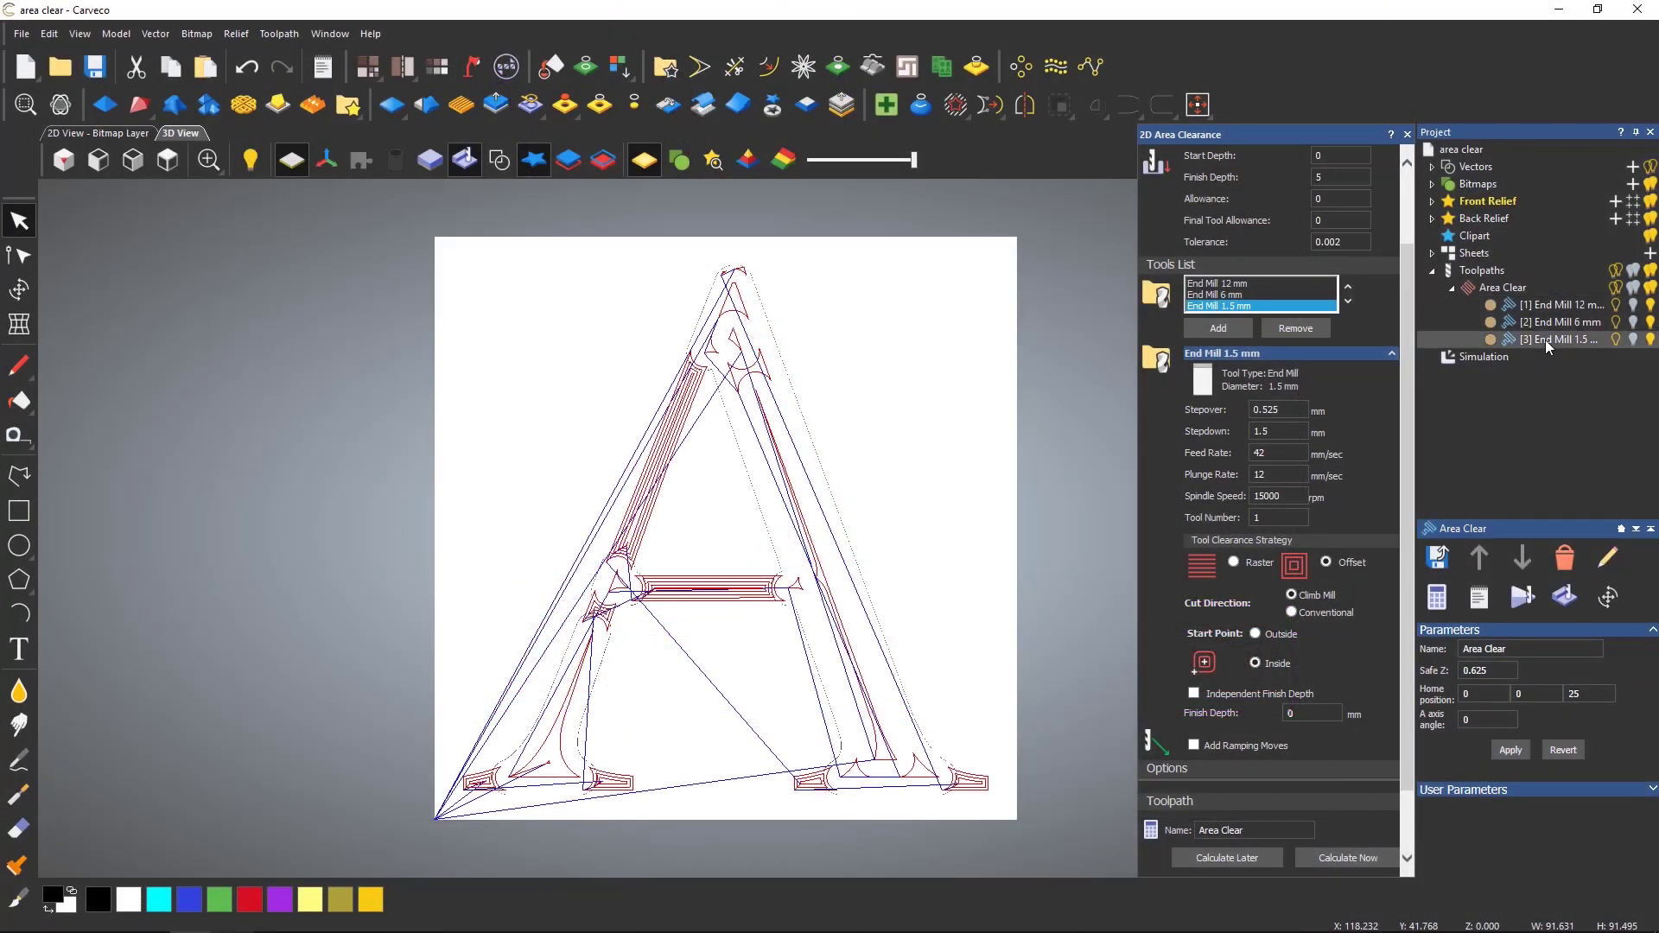
right_click(1545, 339)
left_click(1540, 440)
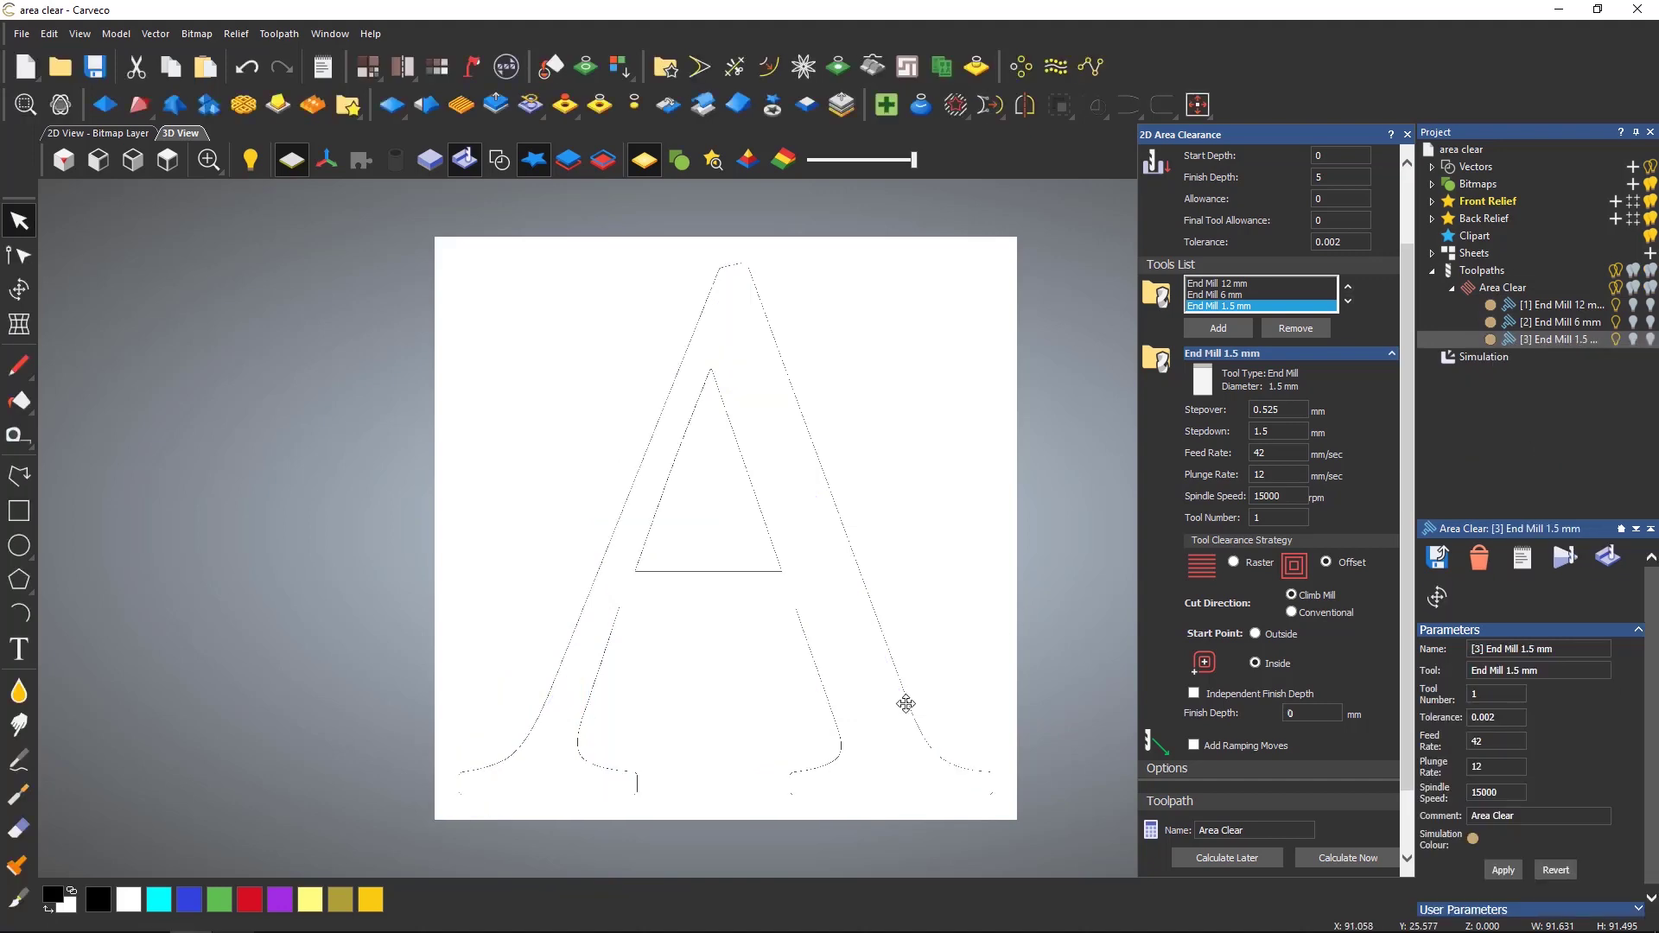
left_click_drag(878, 718, 199, 185)
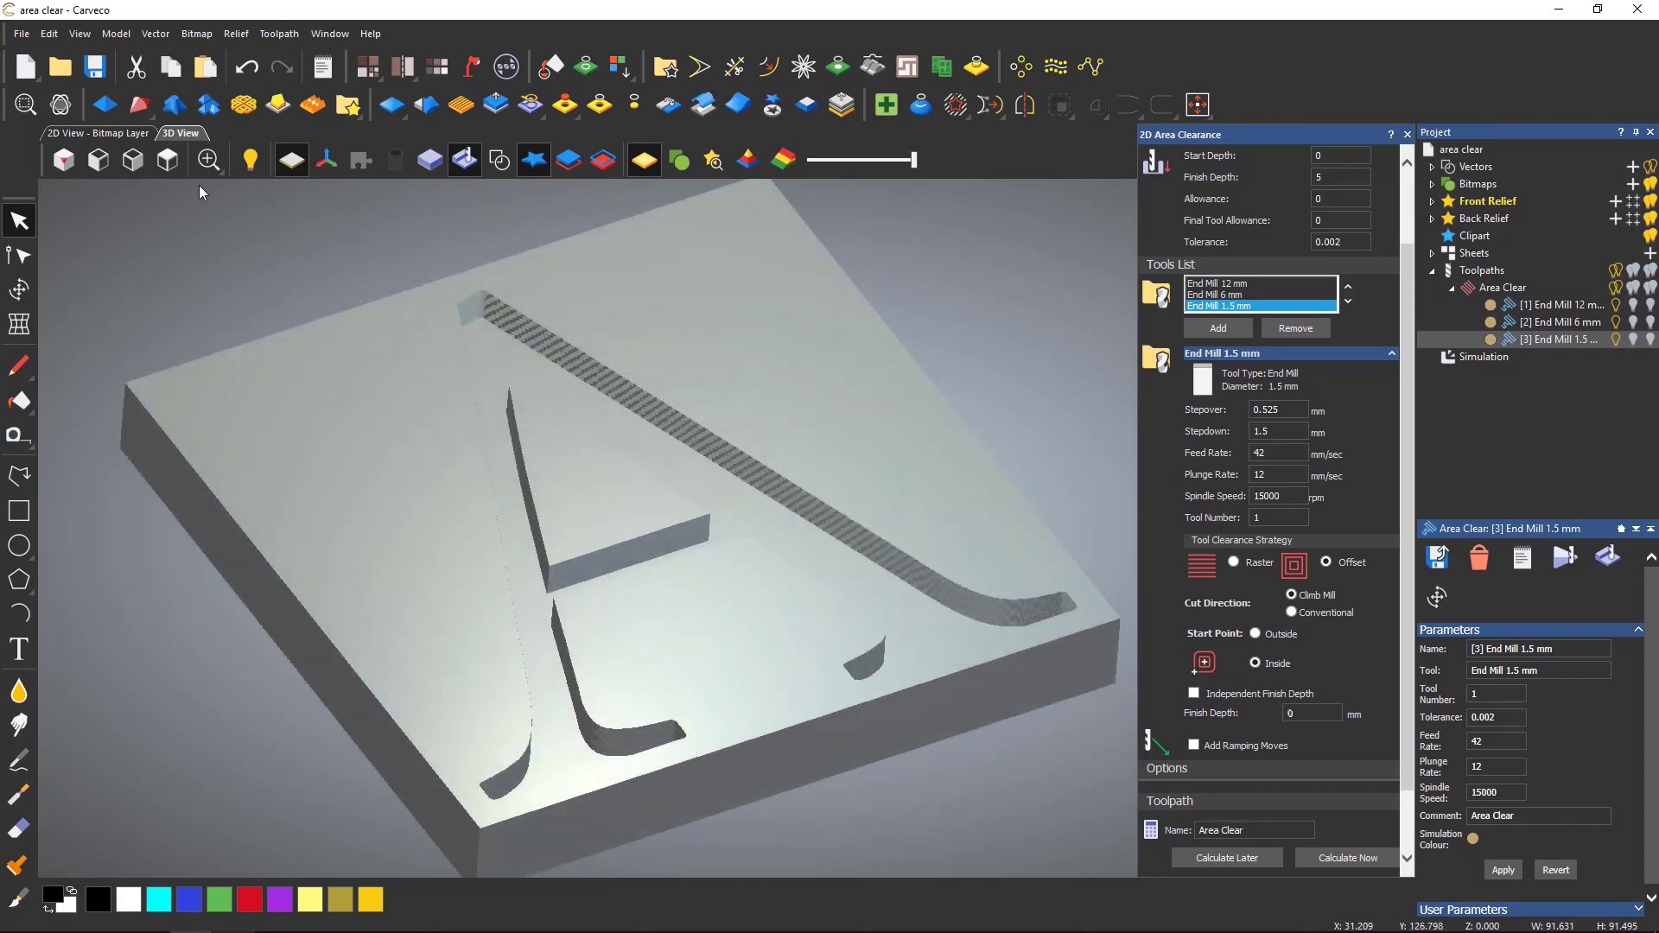